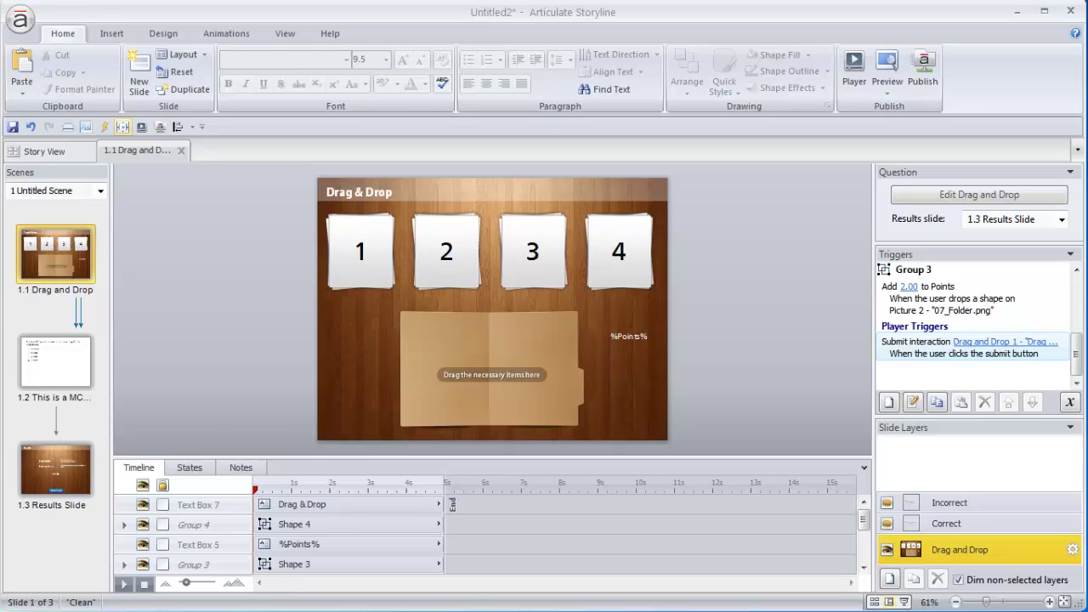
Review the scoring options available for the drag and drop question on slide 1.1, keeping the score By Question
{"action": "left_click", "coordinate": [921, 194]}
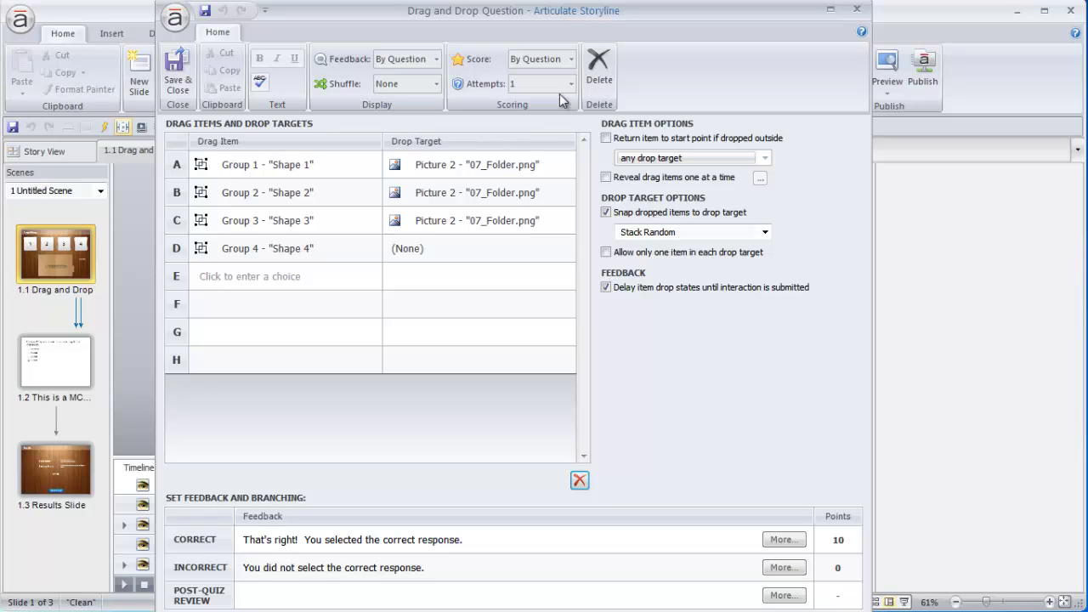
{"action": "left_click", "coordinate": [571, 59]}
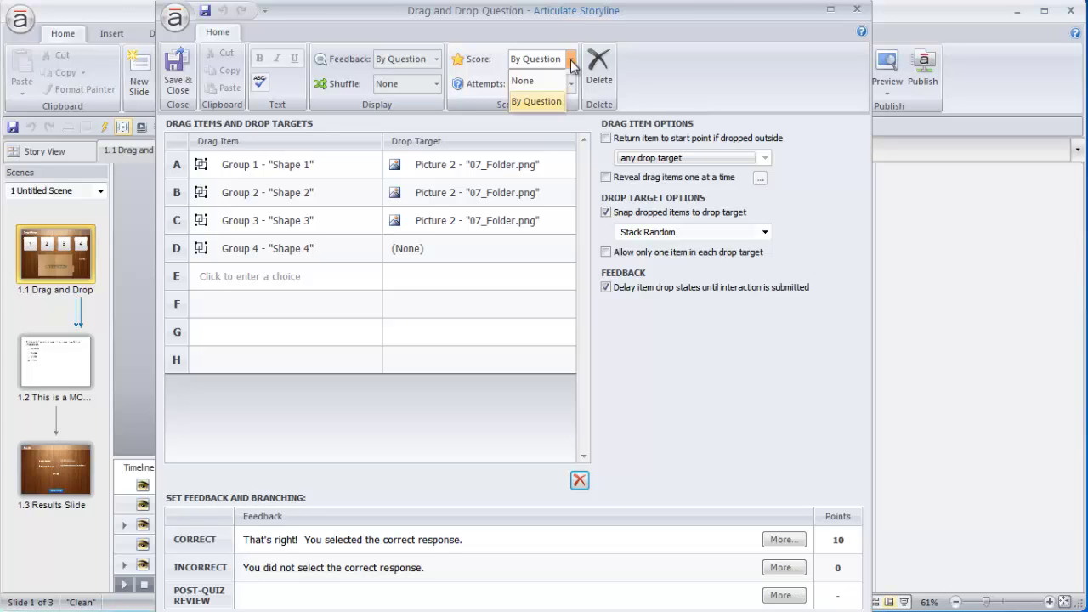
{"action": "left_click", "coordinate": [536, 102]}
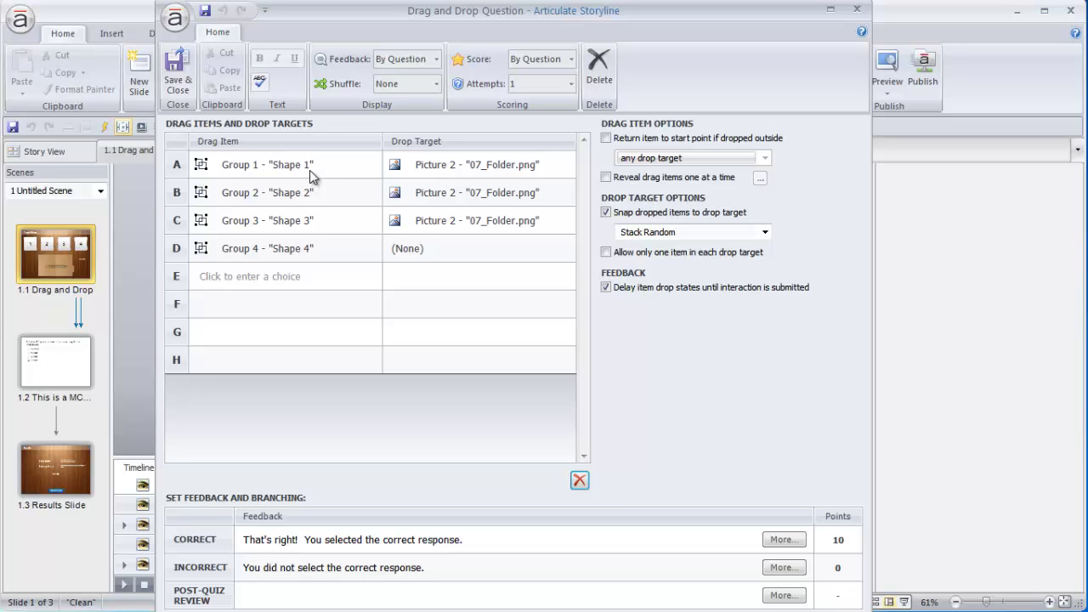
{"action": "left_click", "coordinate": [177, 75]}
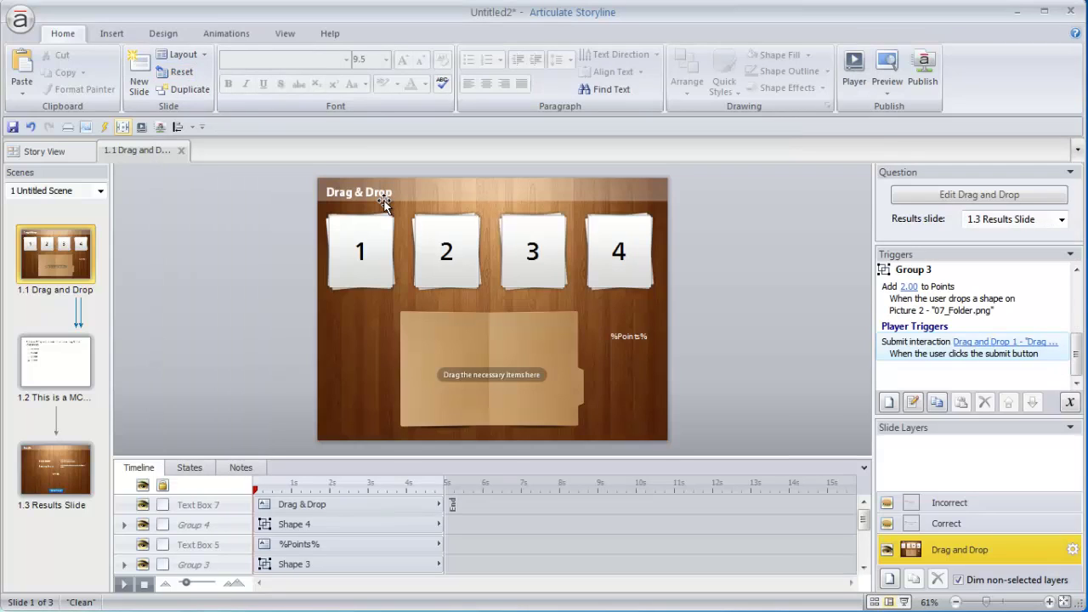
Examine slide 1.2's multiple choice question, checking its By Choice scoring and the points assigned to each choice
{"action": "left_click", "coordinate": [79, 369]}
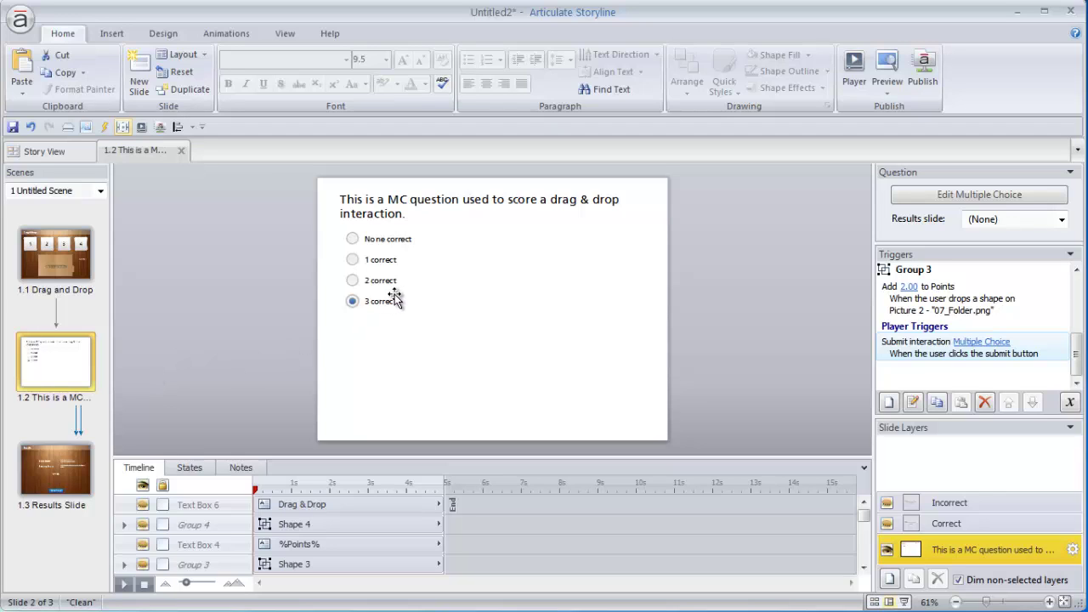
{"action": "left_click", "coordinate": [966, 194]}
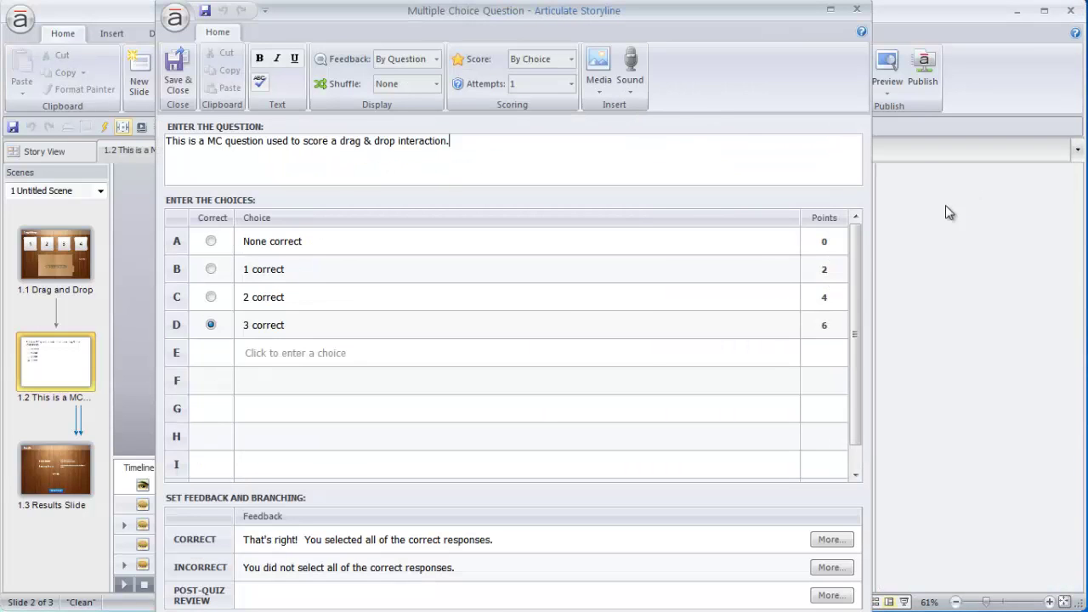
{"action": "left_click", "coordinate": [571, 59]}
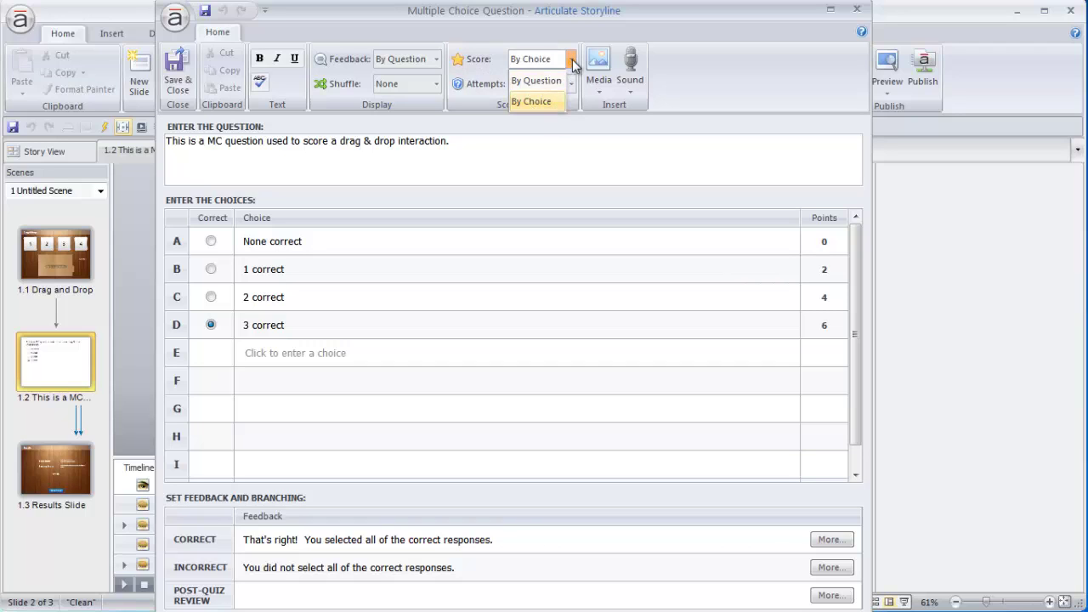
{"action": "left_click", "coordinate": [548, 102]}
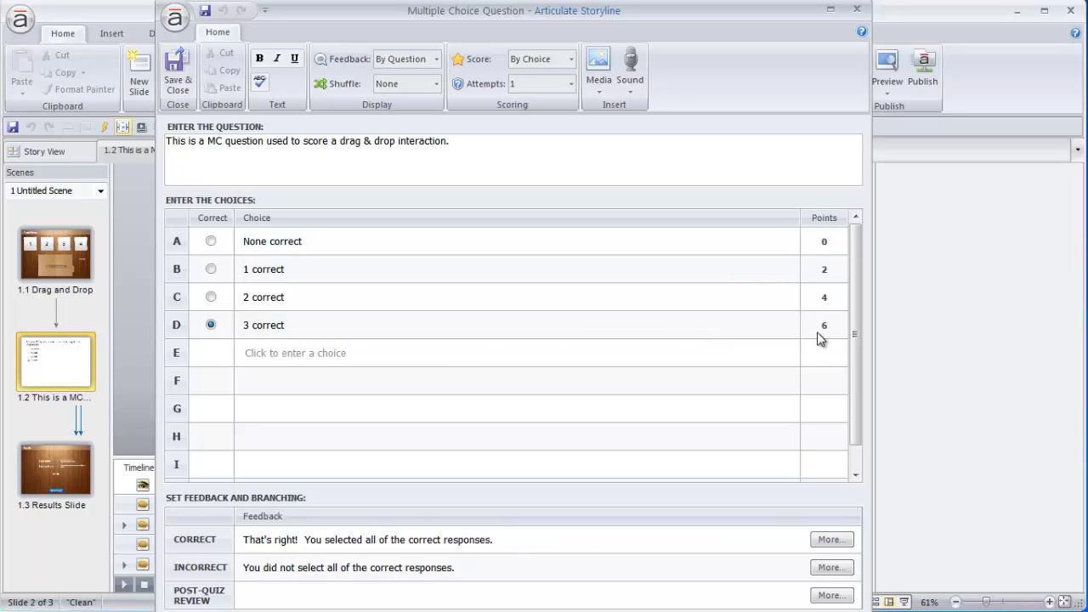
{"action": "left_click", "coordinate": [178, 80]}
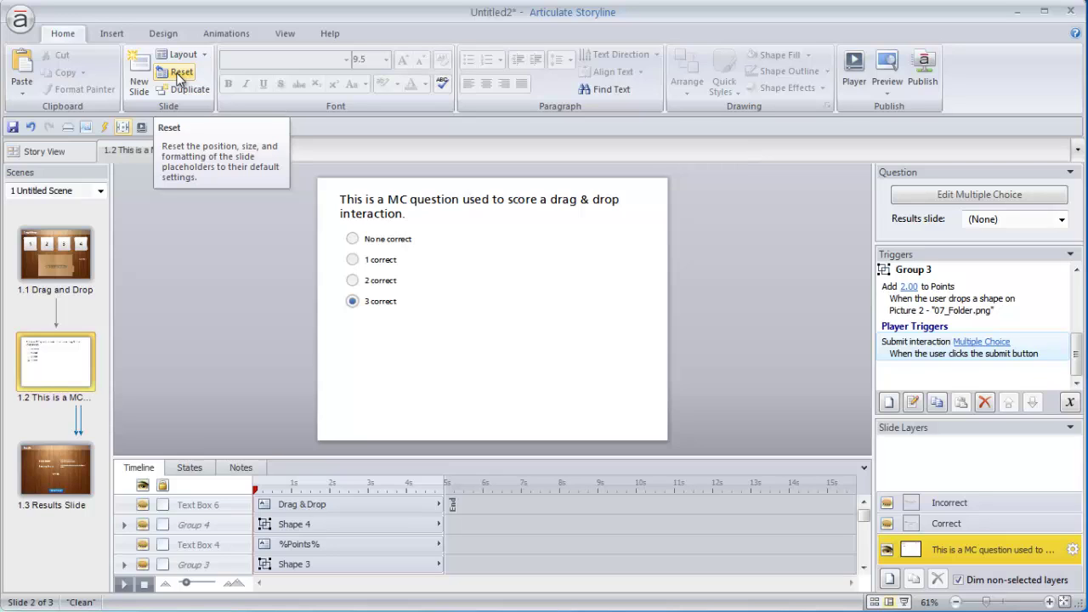
Show the drag and drop objects on slide 1.2, and briefly hide background Picture 1 to inspect the question beneath
{"action": "left_click", "coordinate": [179, 73]}
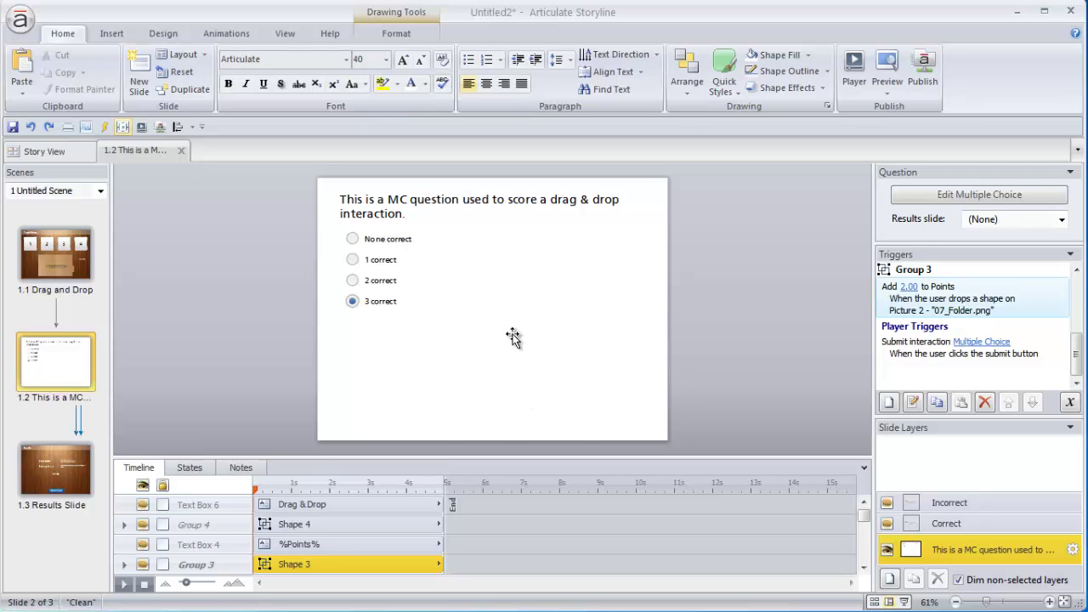
{"action": "key", "text": "ctrl+y"}
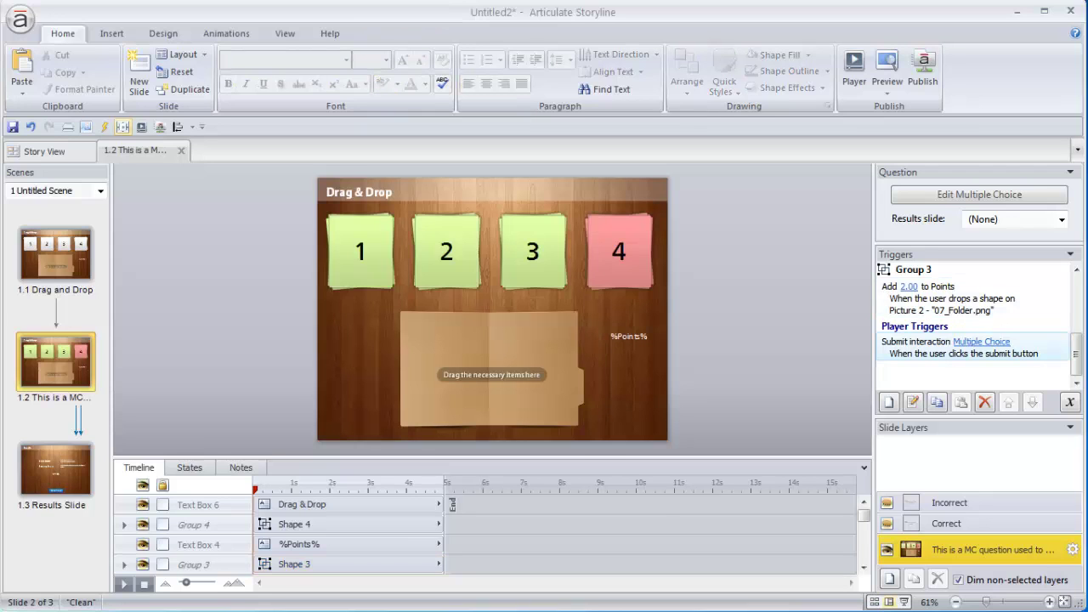
{"action": "left_click", "coordinate": [623, 386]}
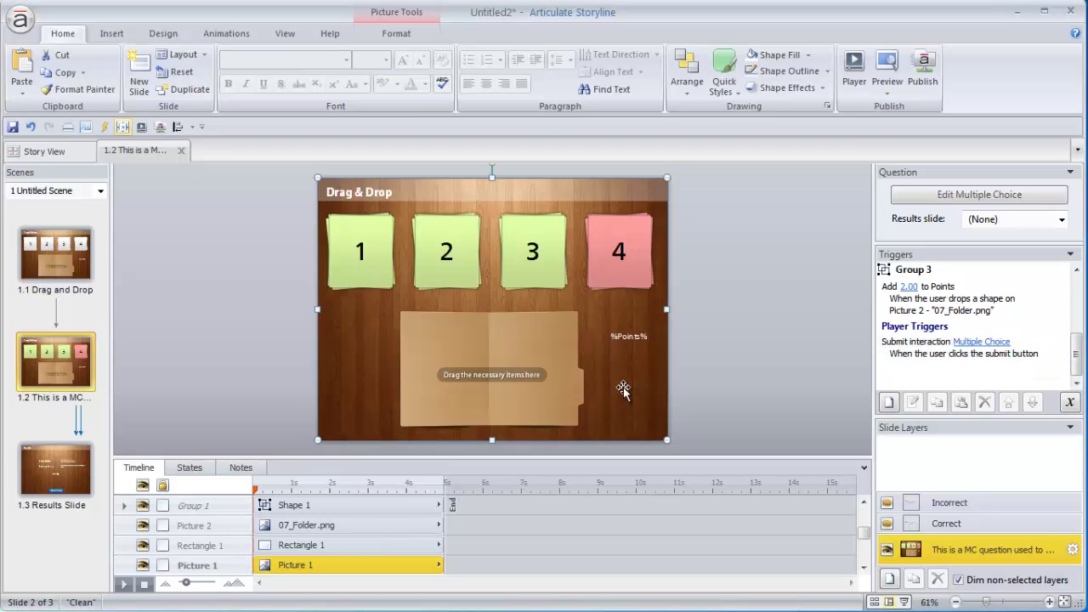
{"action": "left_click", "coordinate": [142, 565]}
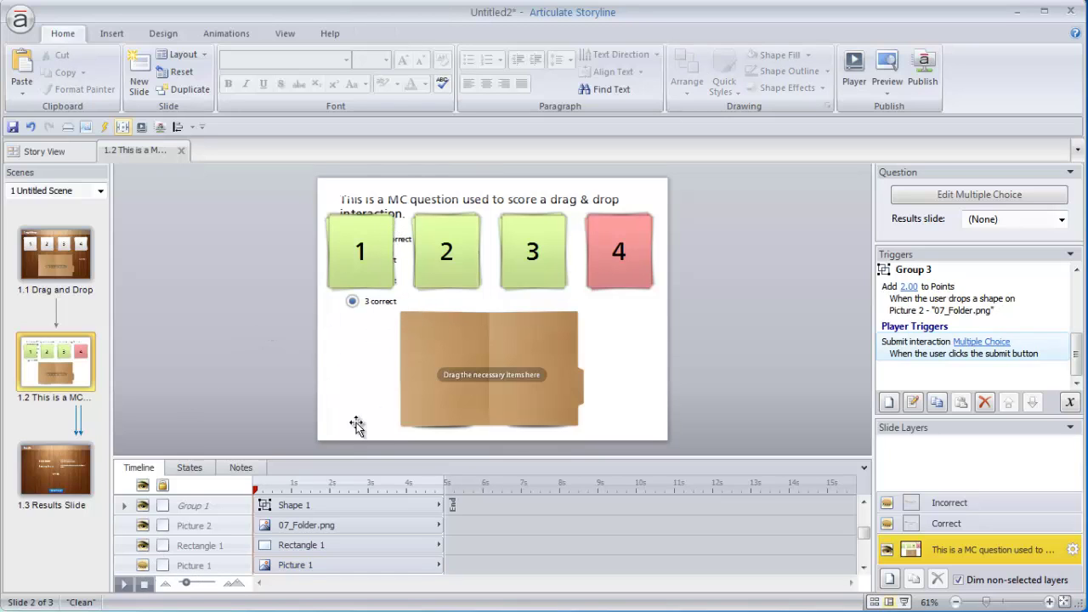
{"action": "left_click", "coordinate": [142, 567]}
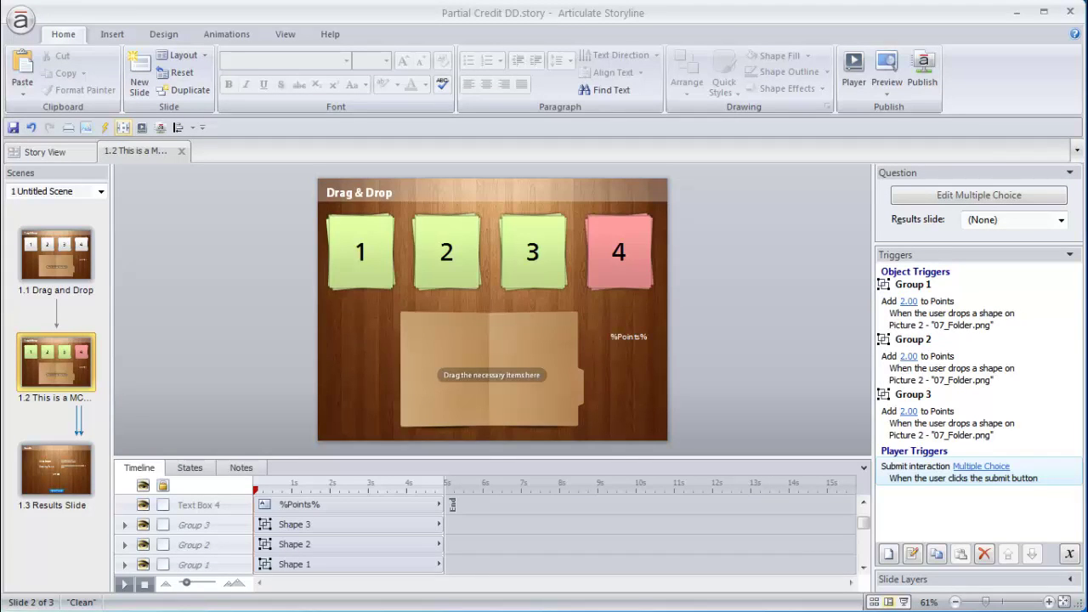
Check the Points number variable in the project's variable list
{"action": "left_click", "coordinate": [1071, 554]}
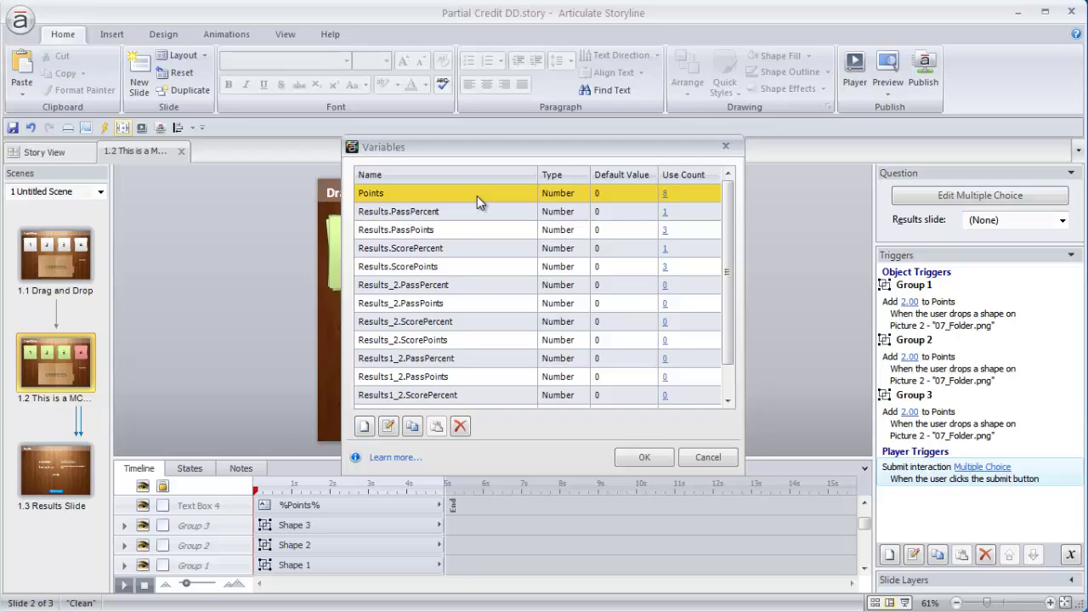
{"action": "left_click_drag", "start_coordinate": [508, 148], "coordinate": [765, 151]}
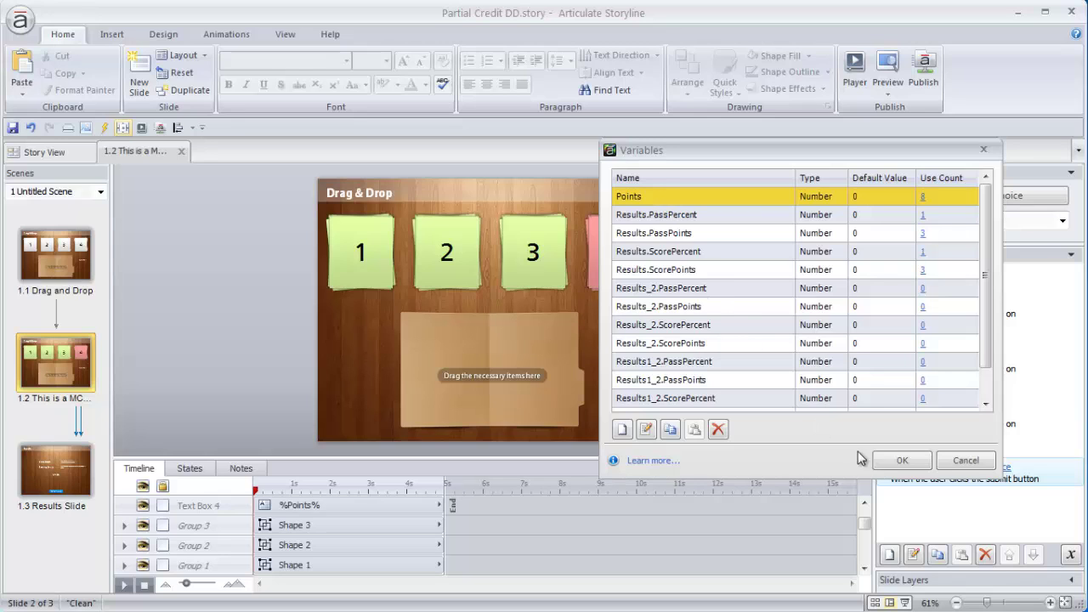
{"action": "left_click", "coordinate": [897, 464]}
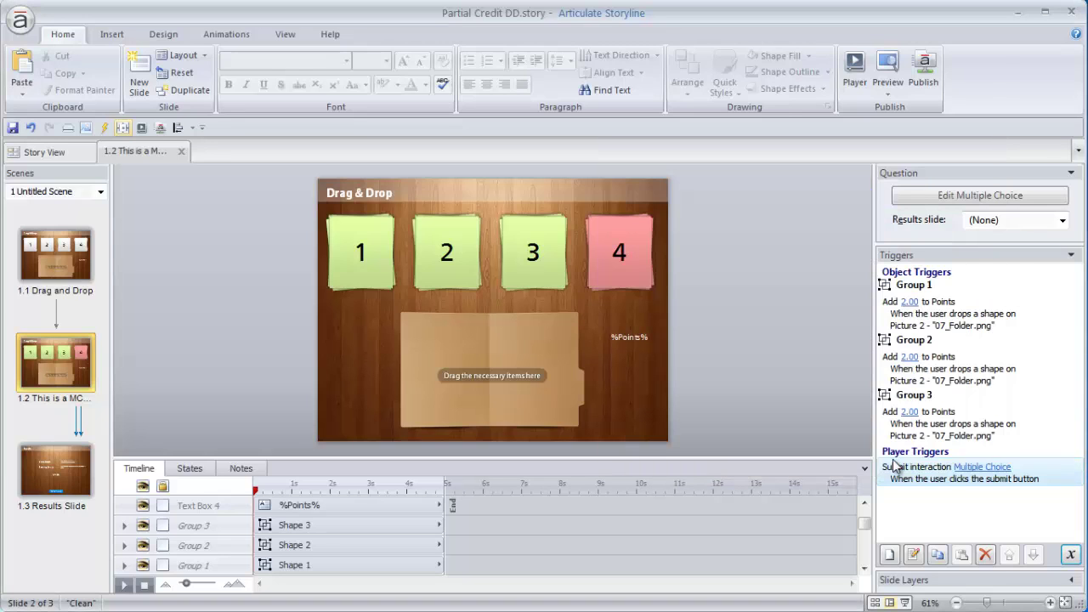
Inspect the settings of paper 1's trigger that adjusts Points, including its drop target
{"action": "left_click", "coordinate": [370, 234]}
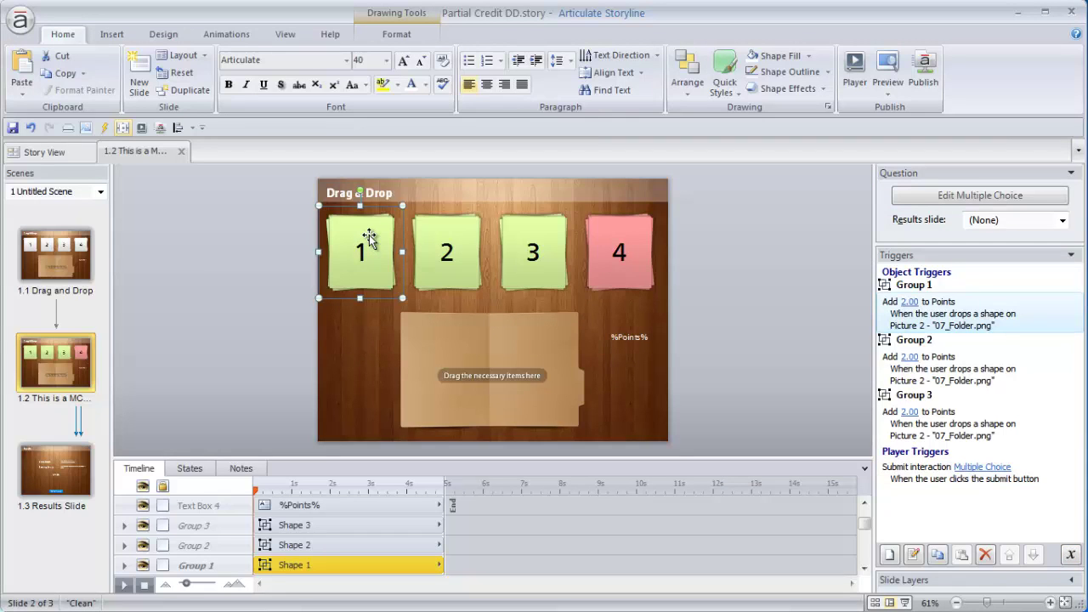
{"action": "double_click", "coordinate": [1000, 321]}
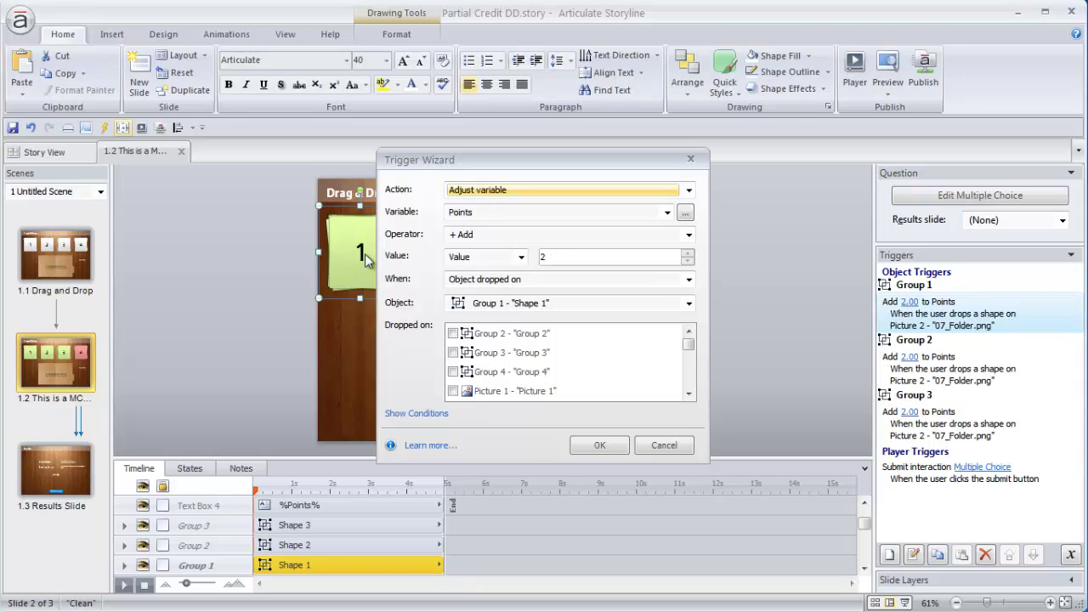
{"action": "mouse_move", "coordinate": [687, 340]}
{"action": "left_mouse_down"}
{"action": "mouse_move", "coordinate": [691, 382]}
{"action": "mouse_move", "coordinate": [687, 344]}
{"action": "left_mouse_up"}
{"action": "left_click_drag", "start_coordinate": [646, 173], "coordinate": [851, 186]}
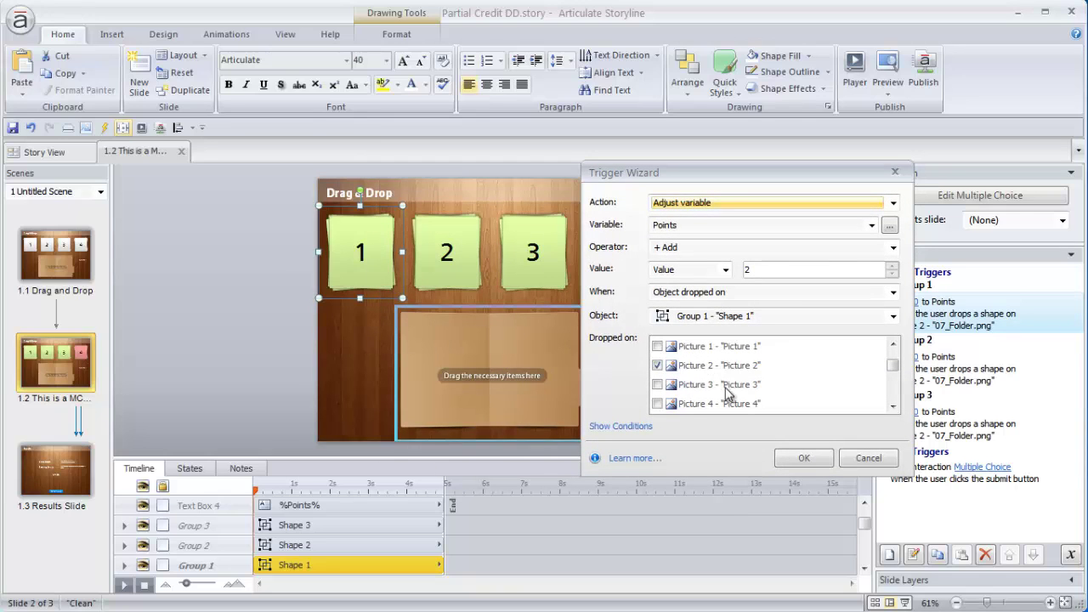
{"action": "left_click", "coordinate": [804, 457]}
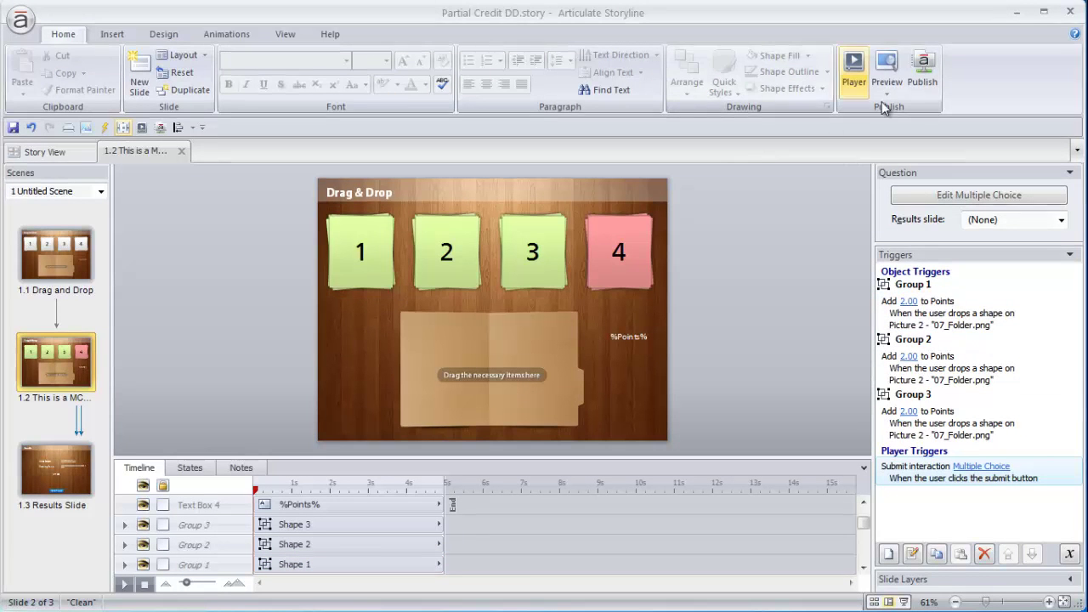
Preview slide 1.2 and test the points counter by dropping papers 3, 1 and 2 onto the folder
{"action": "left_click", "coordinate": [890, 99]}
{"action": "left_click", "coordinate": [916, 108]}
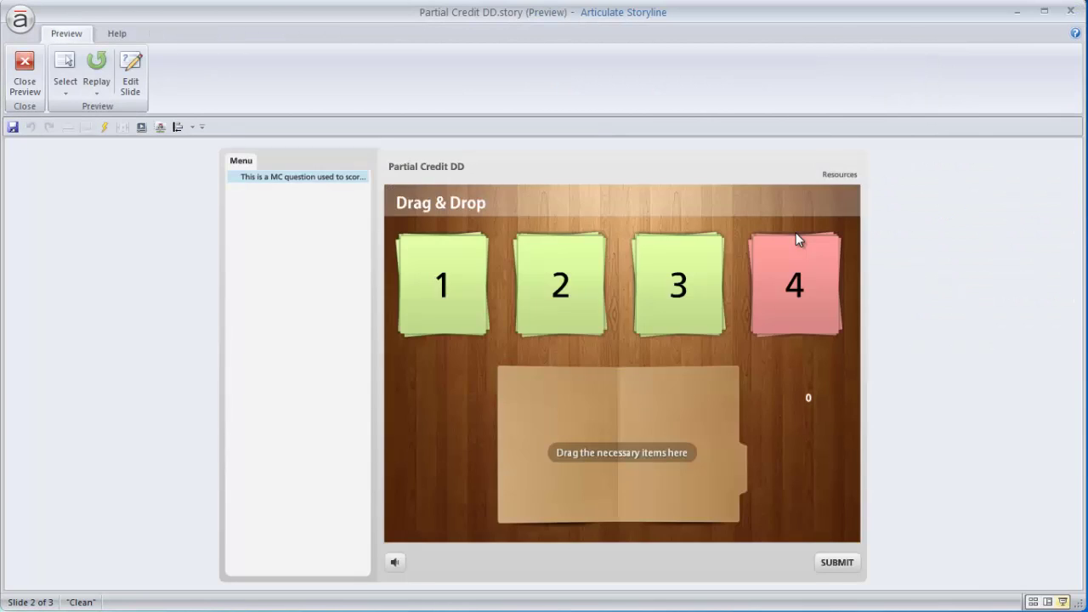
{"action": "left_click_drag", "start_coordinate": [697, 275], "coordinate": [663, 425]}
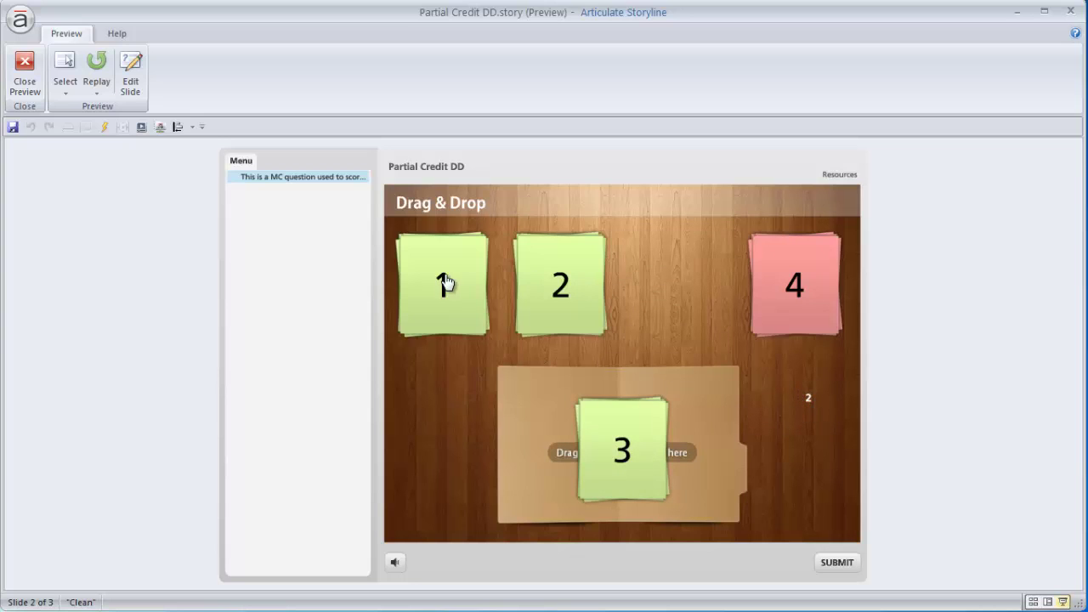
{"action": "left_click_drag", "start_coordinate": [448, 281], "coordinate": [622, 422]}
{"action": "left_click_drag", "start_coordinate": [559, 287], "coordinate": [638, 421]}
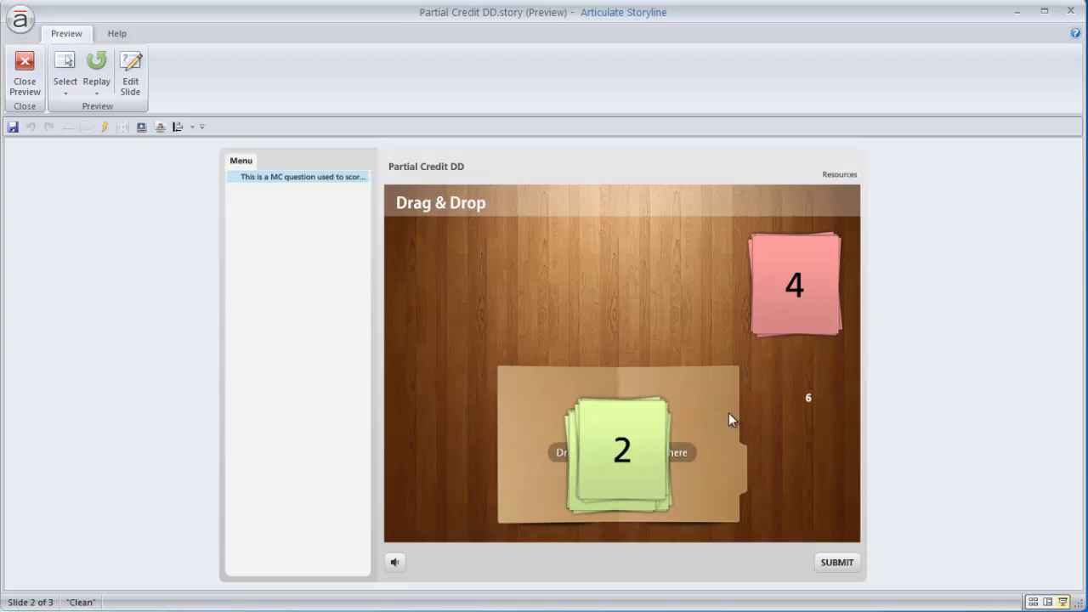
{"action": "left_click", "coordinate": [28, 74]}
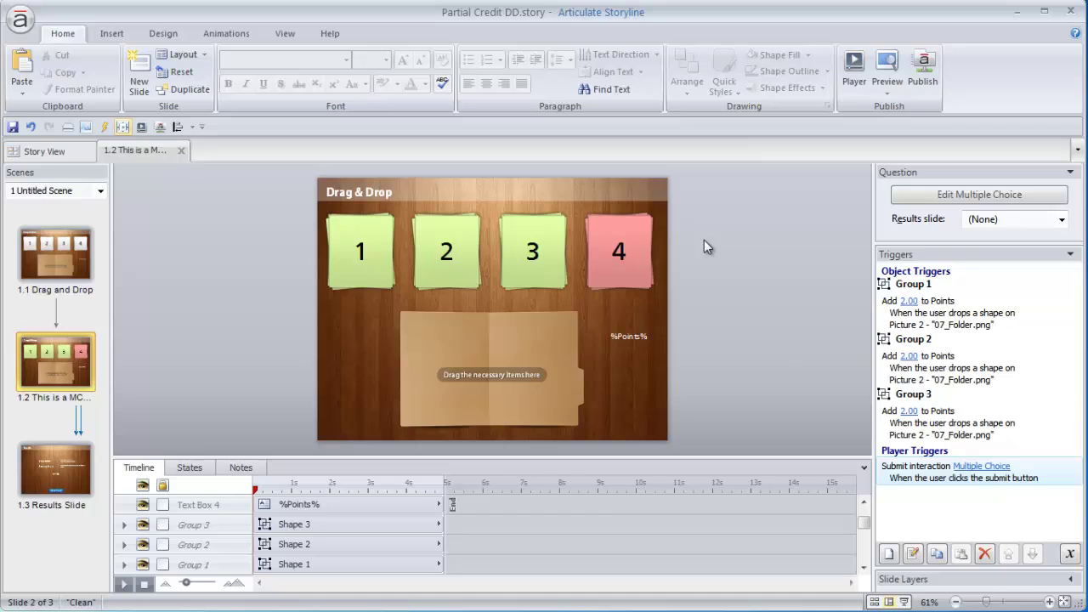
Add a slide trigger that changes the state of Button 1 - "None correct" to Selected when the timeline starts
{"action": "left_click", "coordinate": [888, 553]}
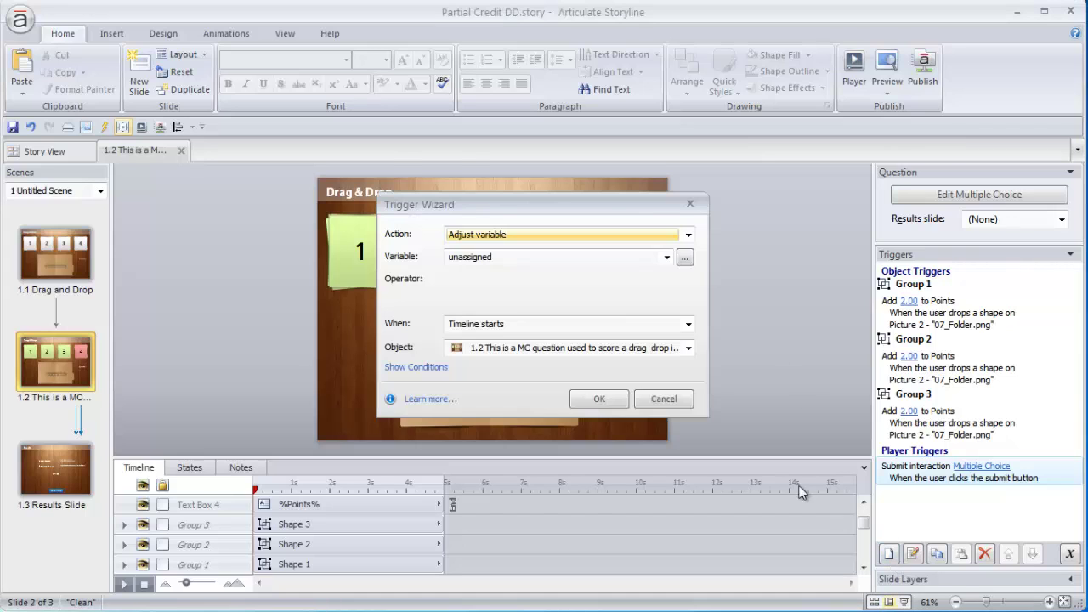
{"action": "left_click", "coordinate": [550, 237]}
{"action": "left_click", "coordinate": [542, 233]}
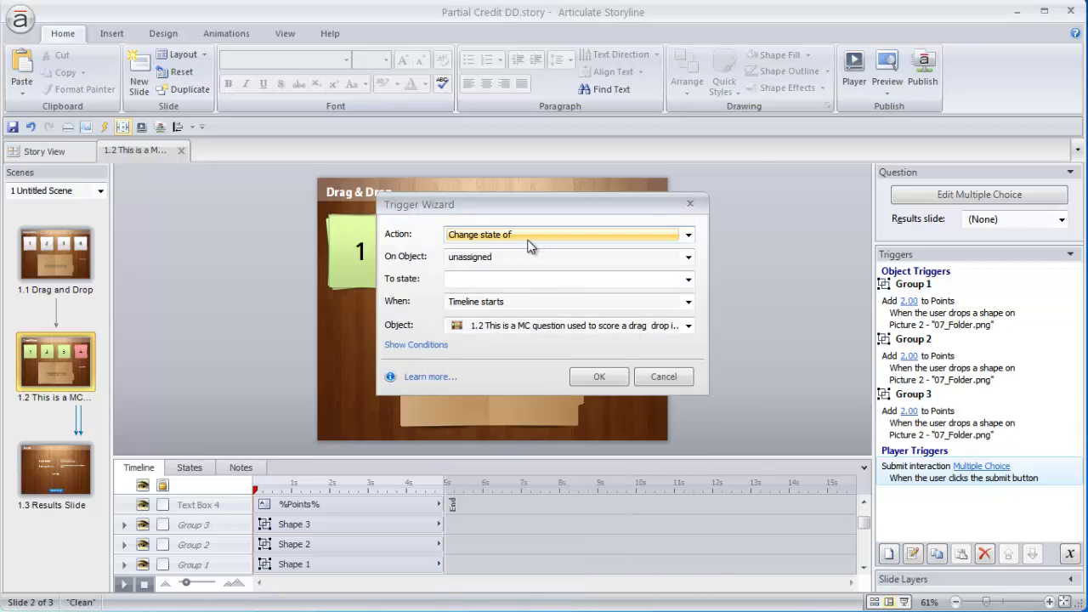
{"action": "left_click", "coordinate": [525, 253]}
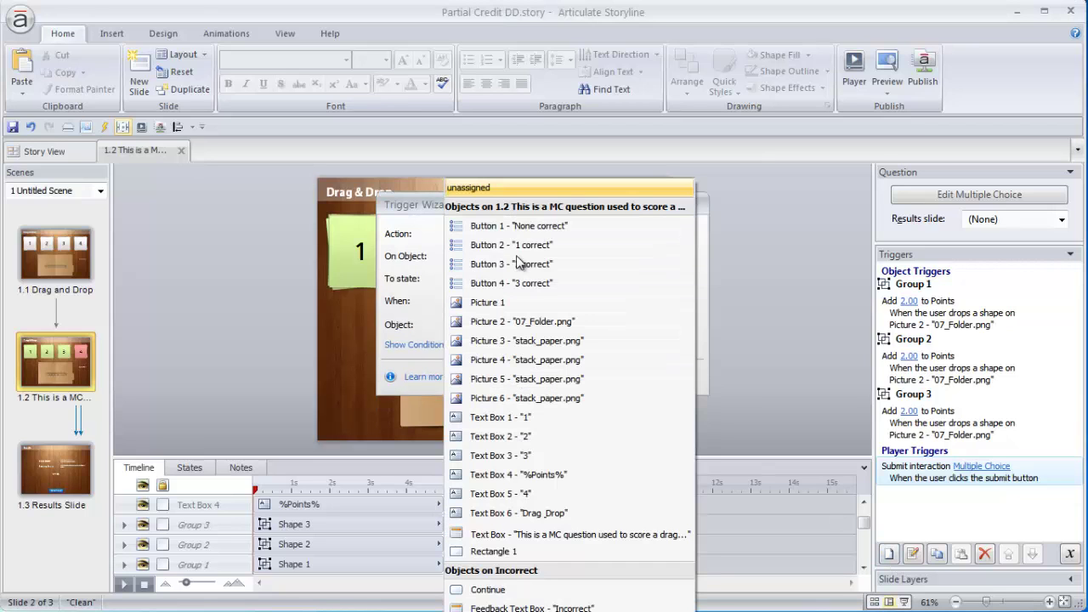
{"action": "left_click", "coordinate": [581, 236]}
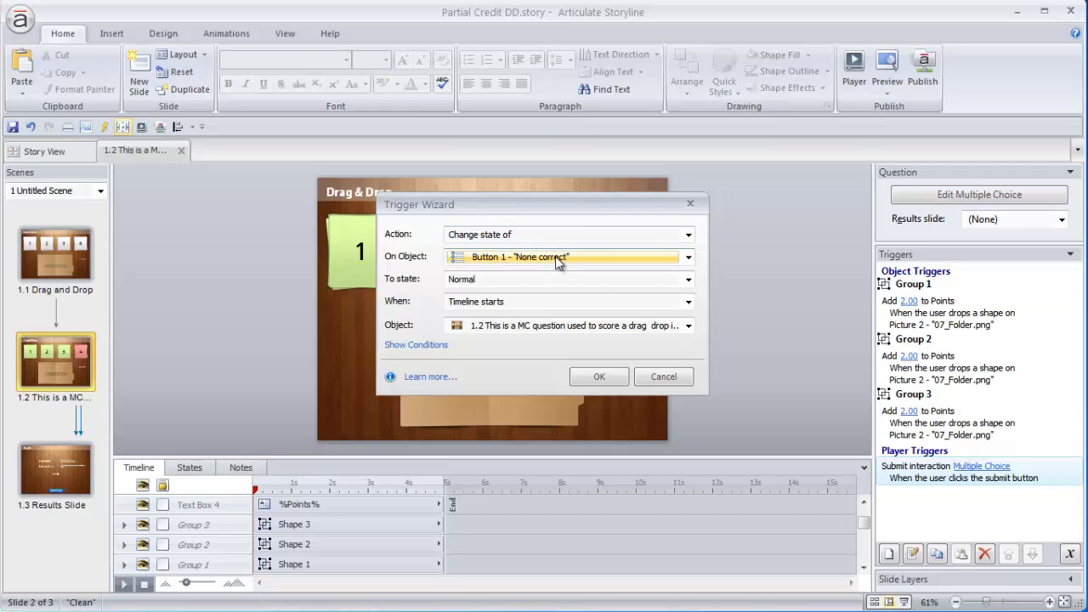
{"action": "left_click", "coordinate": [557, 279]}
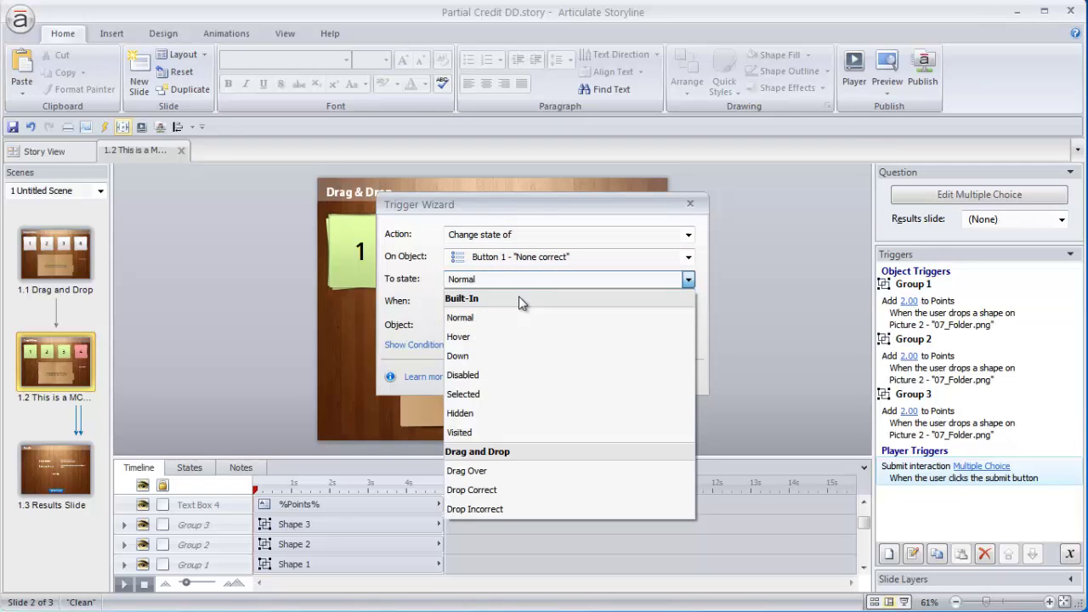
{"action": "left_click", "coordinate": [479, 394]}
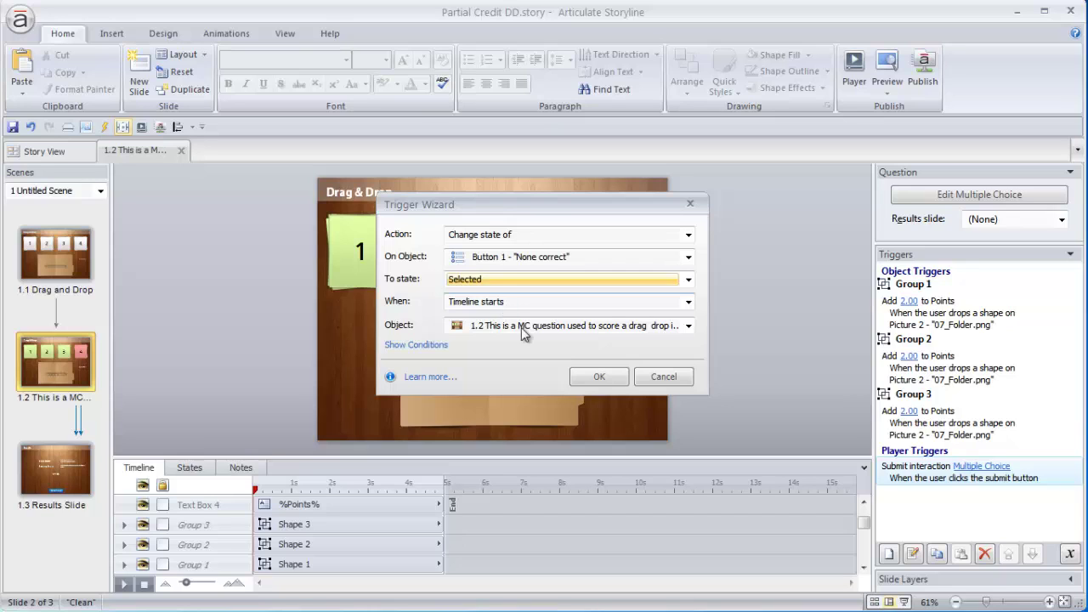
{"action": "left_click", "coordinate": [612, 381]}
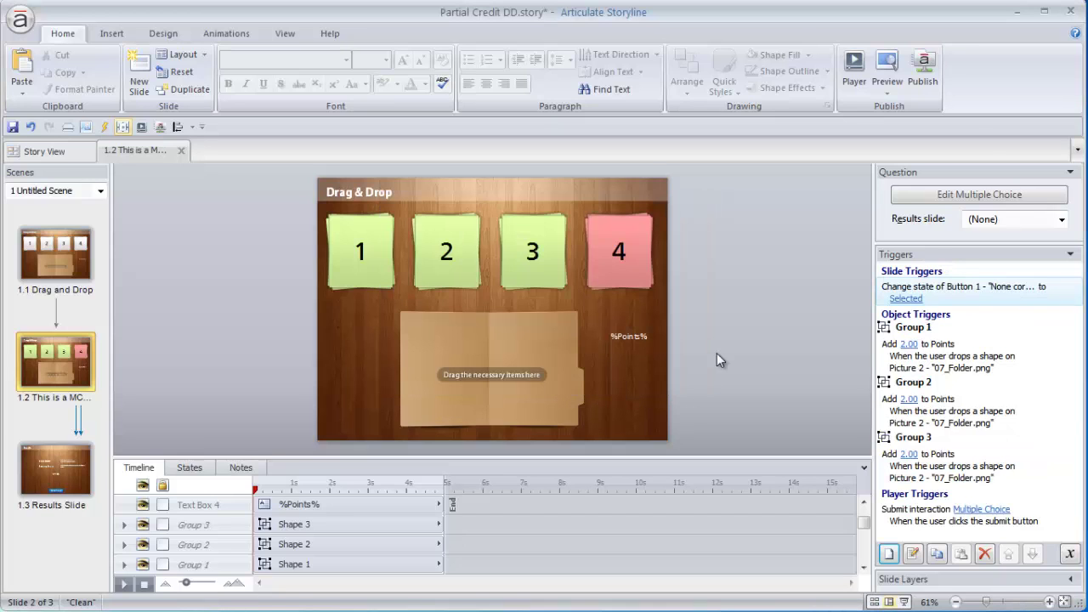
Add a trigger that changes Button 2 - "1 correct" to the Selected state when the Points variable changes
{"action": "left_click", "coordinate": [889, 554]}
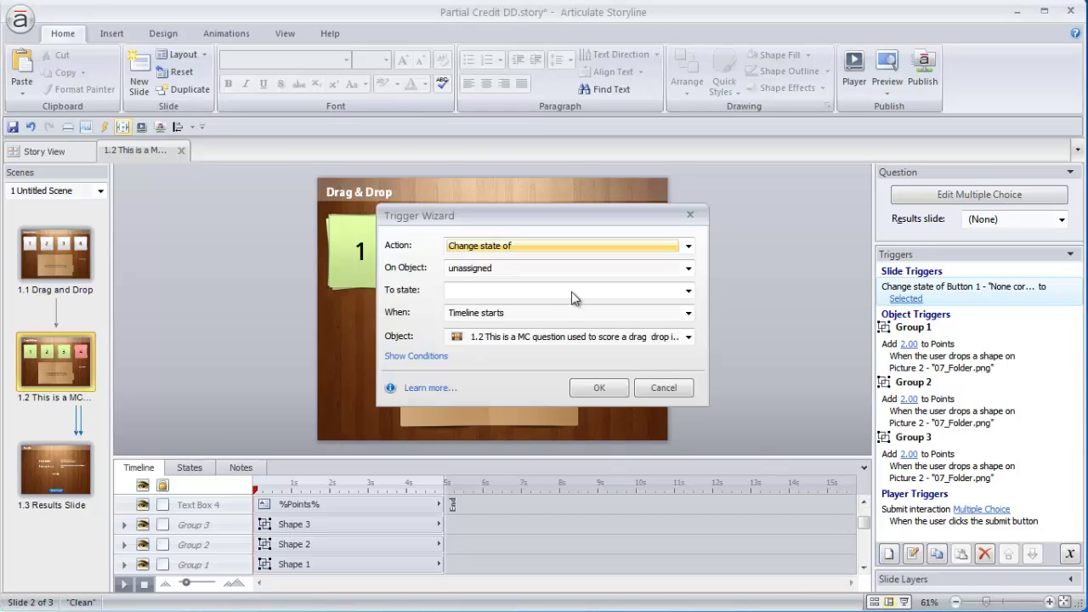
{"action": "left_click", "coordinate": [531, 269]}
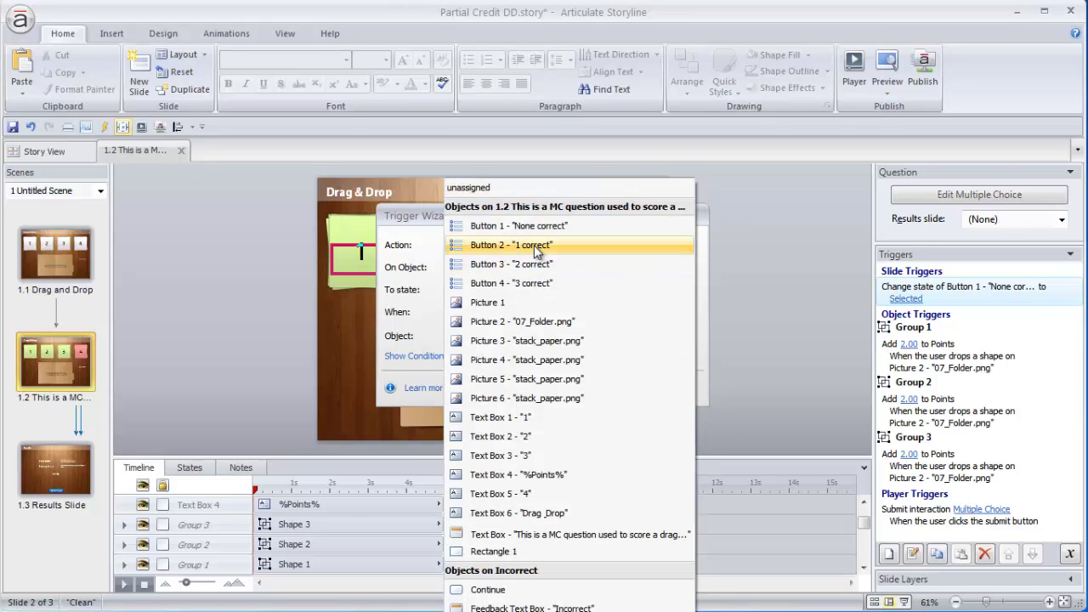
{"action": "left_click", "coordinate": [535, 247]}
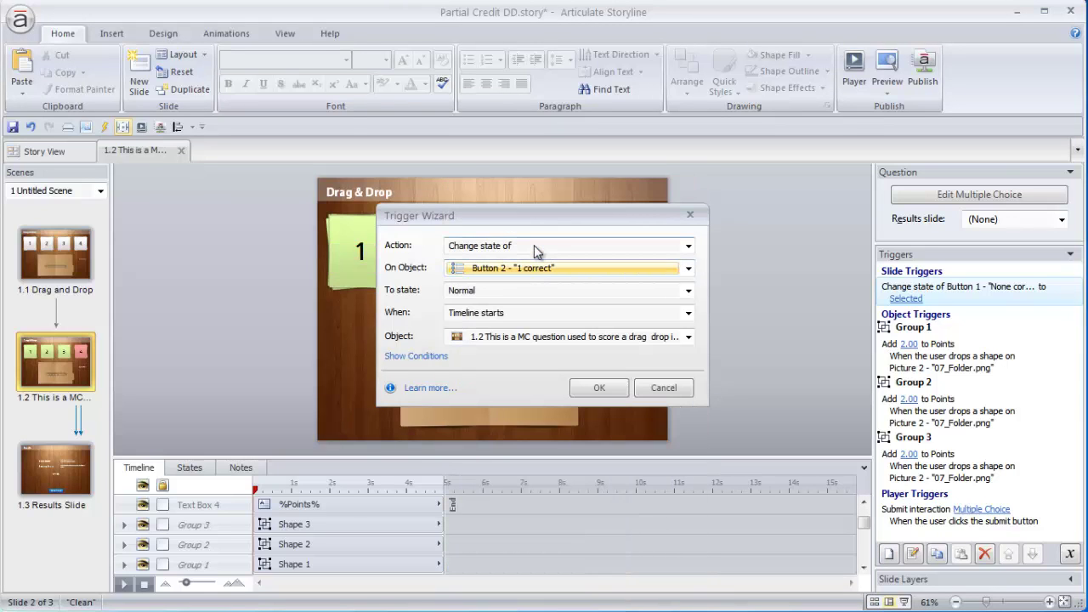
{"action": "left_click", "coordinate": [535, 290]}
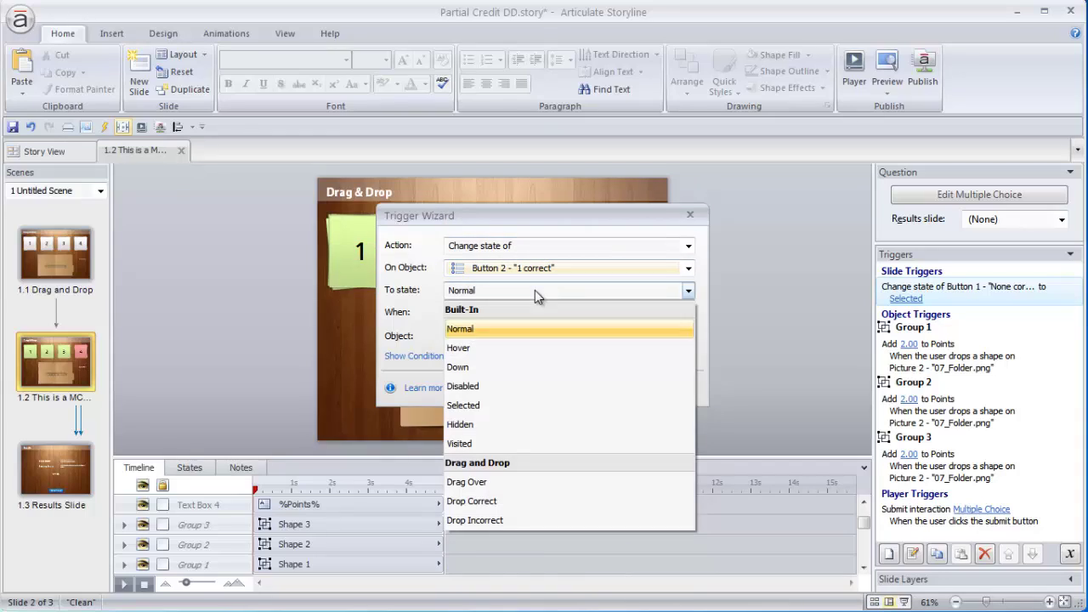
{"action": "left_click", "coordinate": [475, 406]}
{"action": "left_click", "coordinate": [489, 315]}
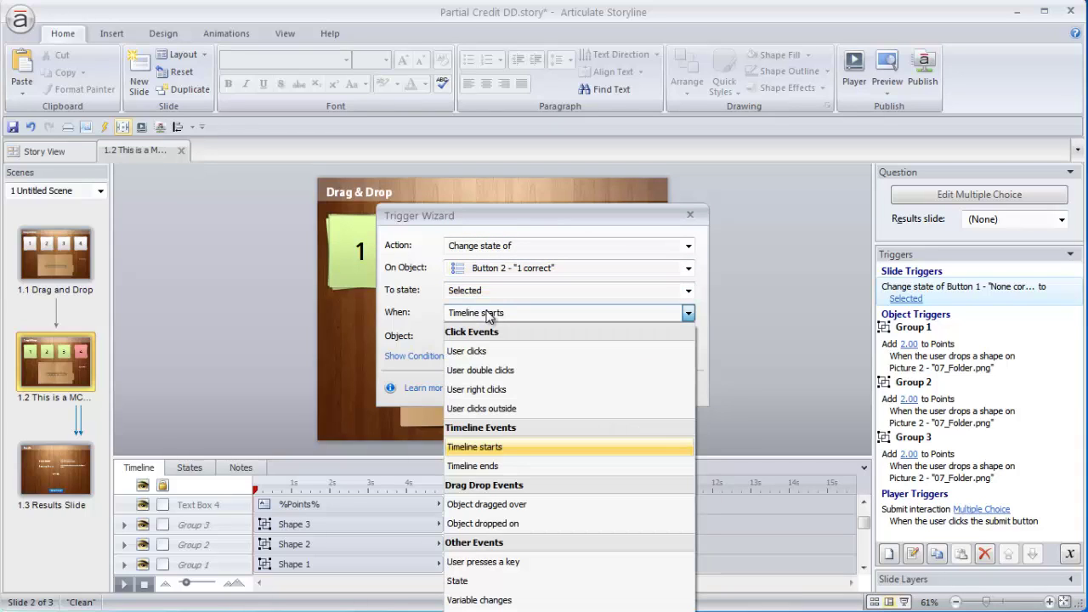
{"action": "left_click", "coordinate": [492, 601]}
{"action": "left_click", "coordinate": [501, 339]}
{"action": "left_click", "coordinate": [481, 372]}
Add the condition that Points is equal to 2 to the Button 2 trigger and save the trigger
{"action": "left_click", "coordinate": [427, 358]}
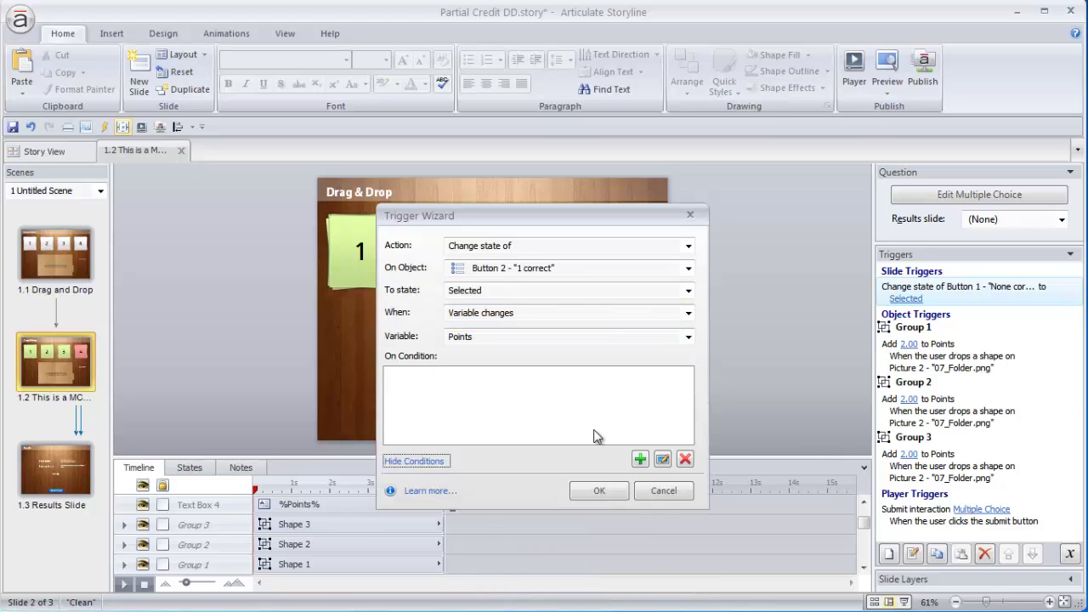
{"action": "left_click", "coordinate": [640, 459]}
{"action": "left_click", "coordinate": [517, 341]}
{"action": "left_click", "coordinate": [510, 360]}
{"action": "left_click", "coordinate": [514, 360]}
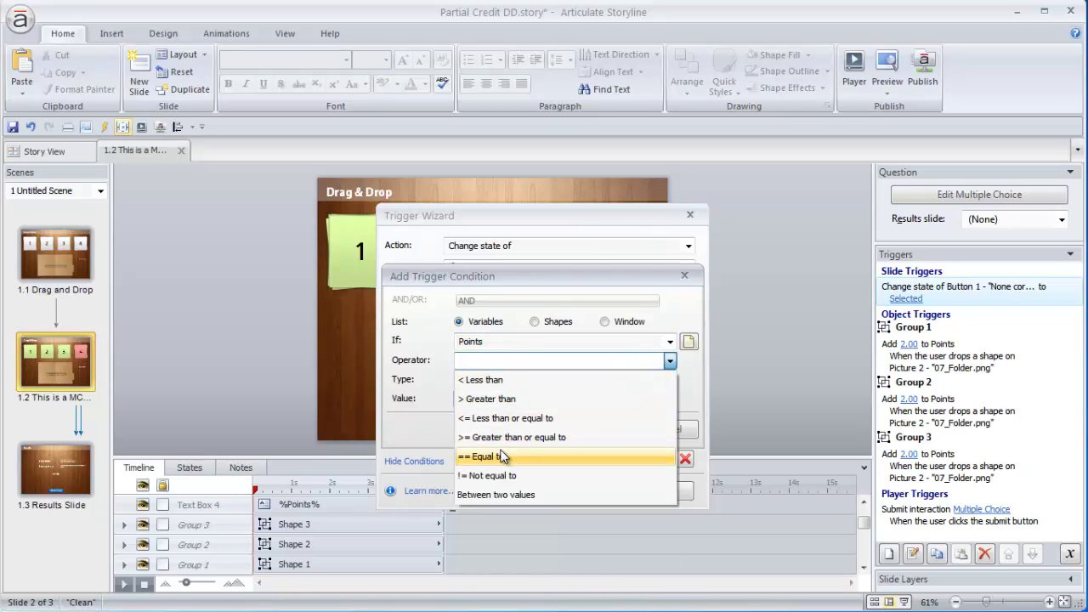
{"action": "left_click", "coordinate": [502, 457]}
{"action": "left_click", "coordinate": [509, 400]}
{"action": "key", "text": "BackSpace"}
{"action": "type", "text": "2"}
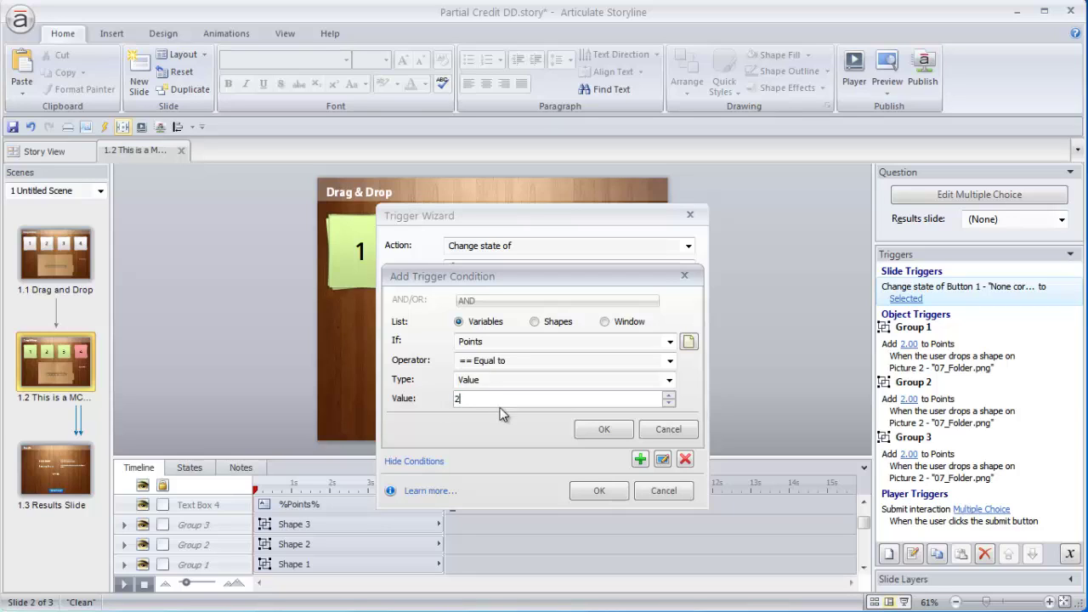
{"action": "left_click", "coordinate": [603, 431]}
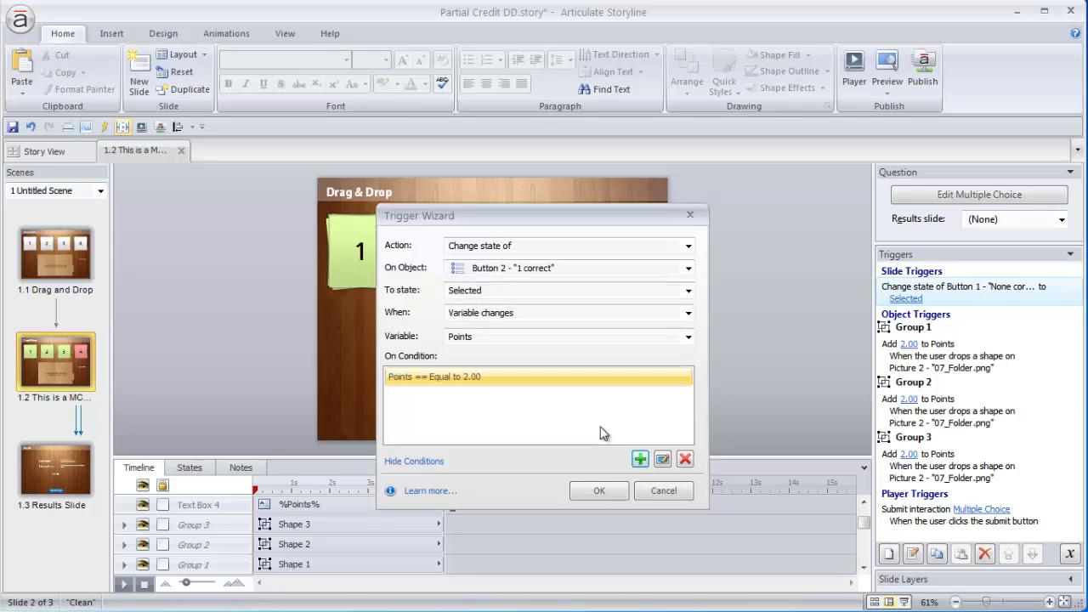
{"action": "left_click", "coordinate": [599, 491]}
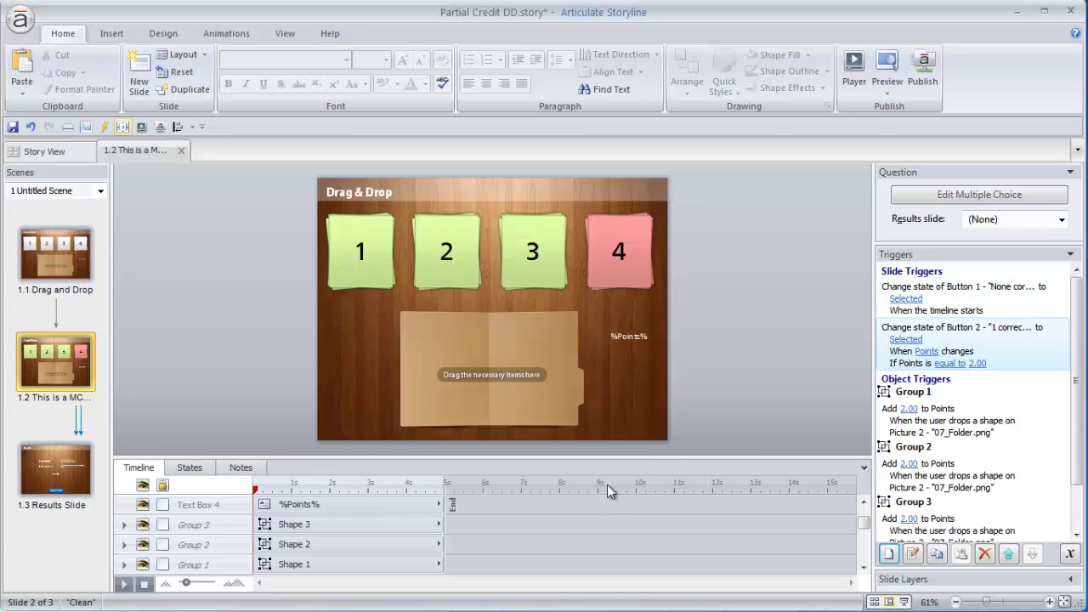
Duplicate the Button 2 trigger and assign the copy to Button 3 - "2 correct"
{"action": "left_click", "coordinate": [937, 555]}
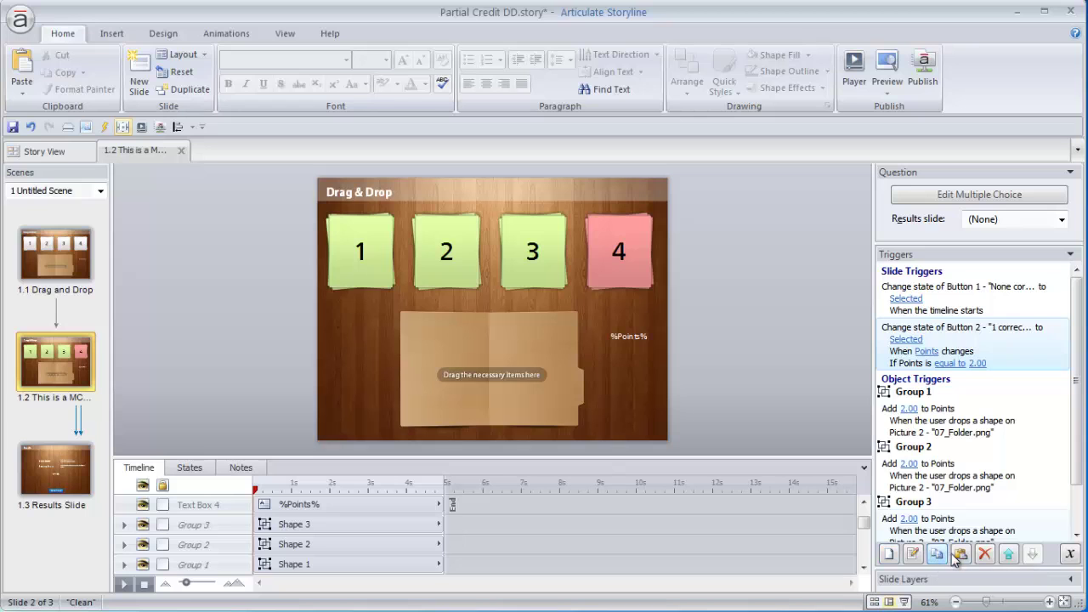
{"action": "left_click", "coordinate": [962, 555]}
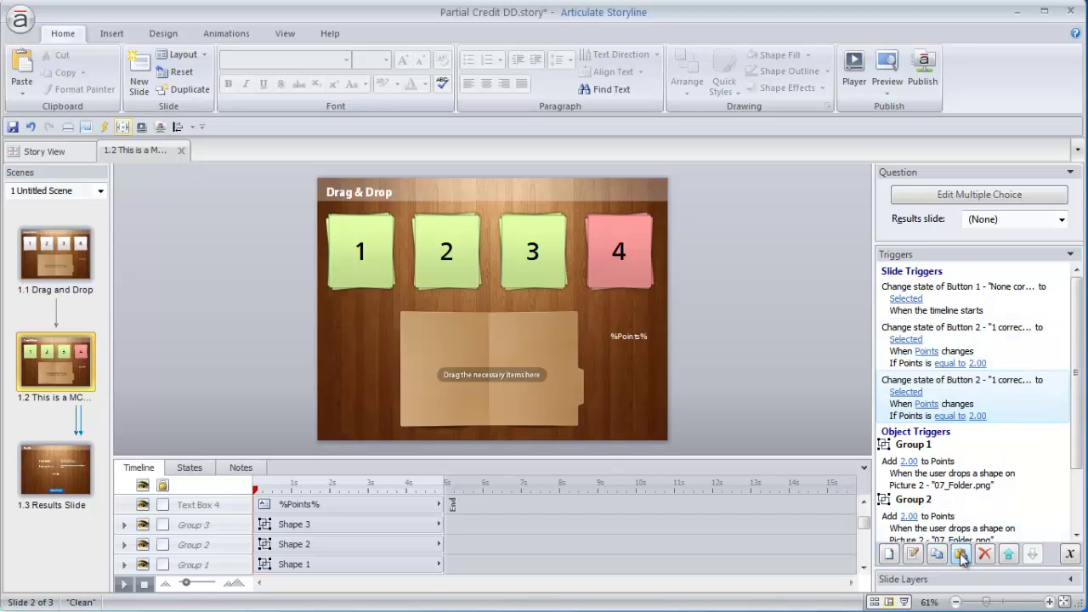
{"action": "double_click", "coordinate": [992, 409]}
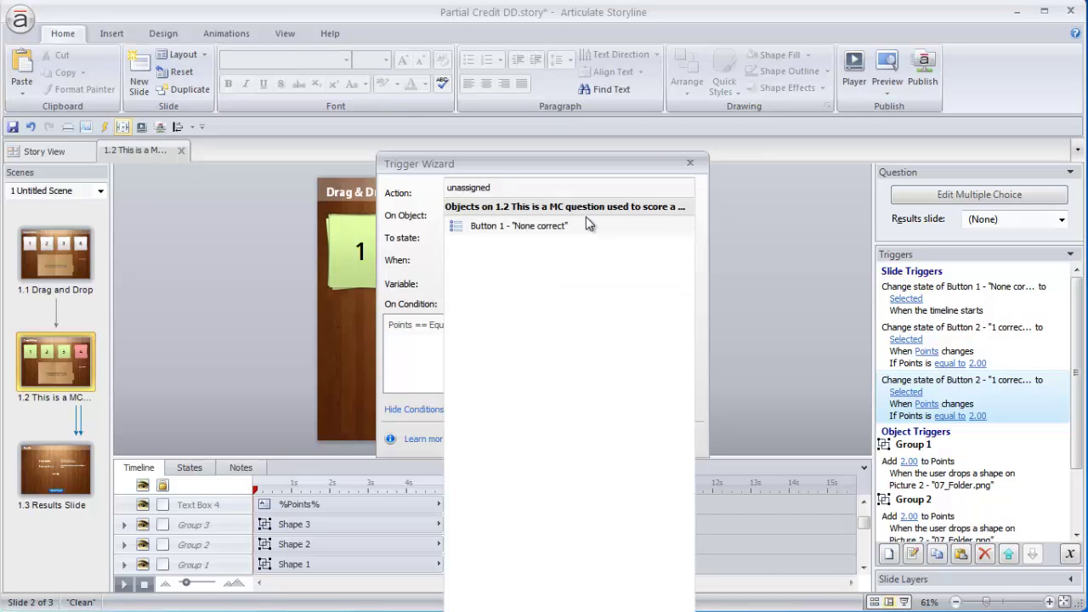
{"action": "left_click", "coordinate": [591, 216]}
{"action": "left_click", "coordinate": [556, 262]}
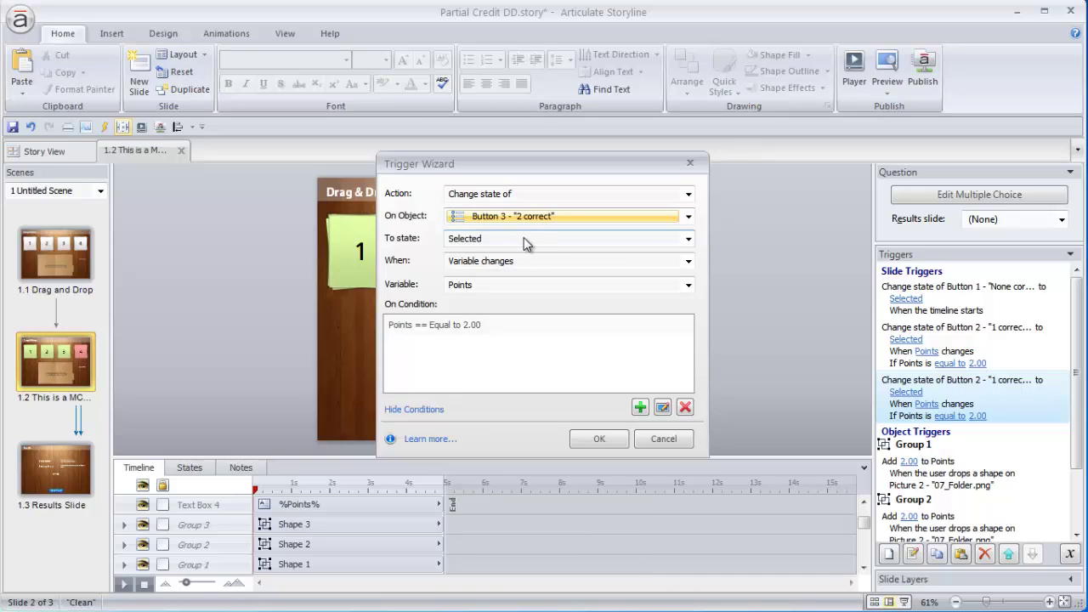
Set the Button 3 trigger's condition to Points equal to 4 and save the trigger
{"action": "double_click", "coordinate": [462, 327]}
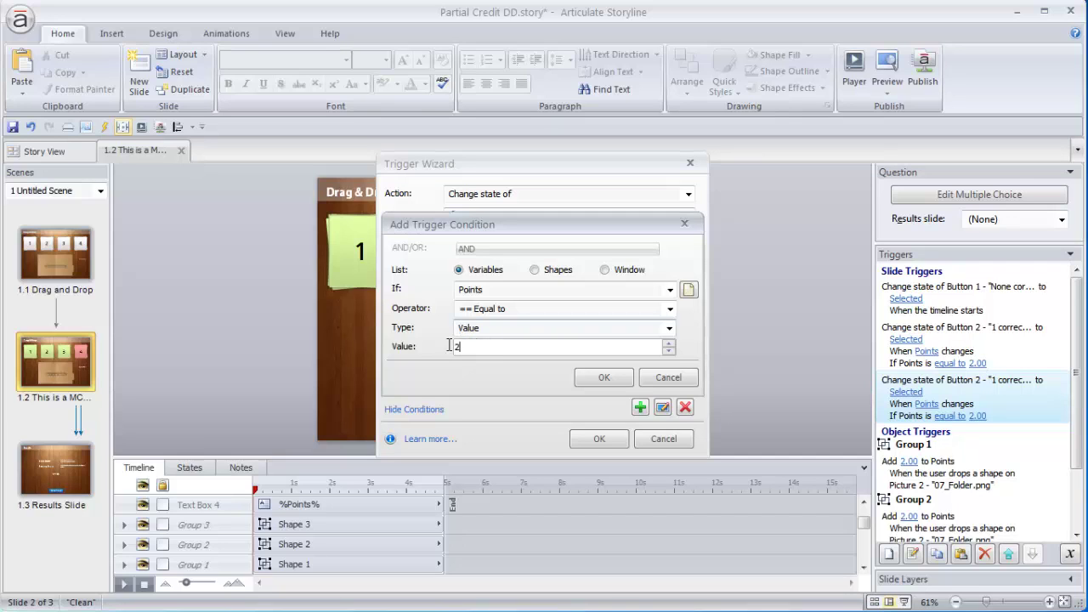
{"action": "double_click", "coordinate": [447, 346]}
{"action": "type", "text": "4"}
{"action": "left_click", "coordinate": [603, 378]}
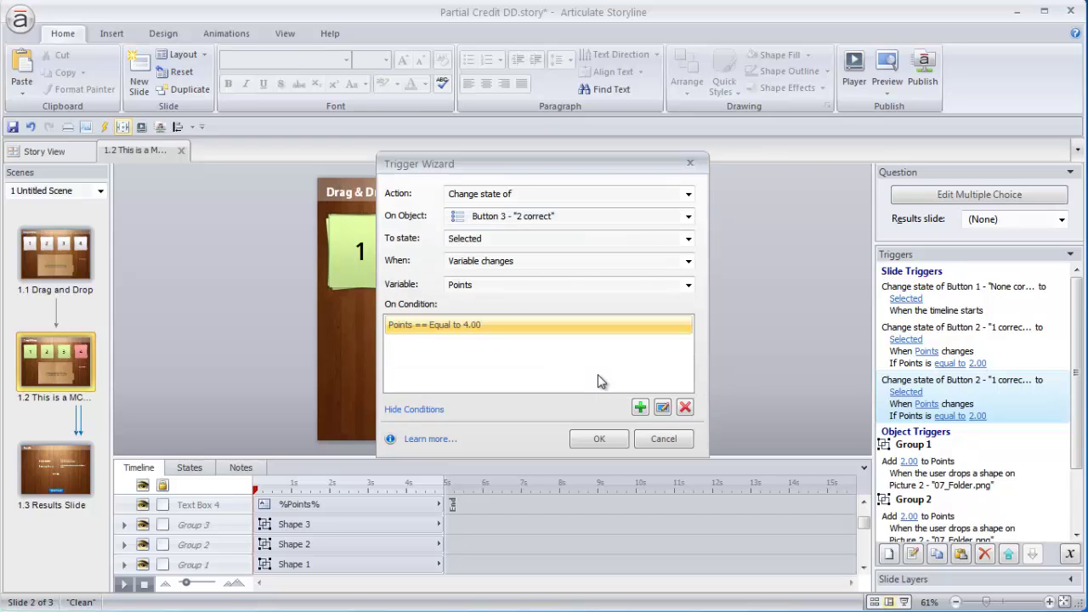
{"action": "left_click", "coordinate": [600, 438]}
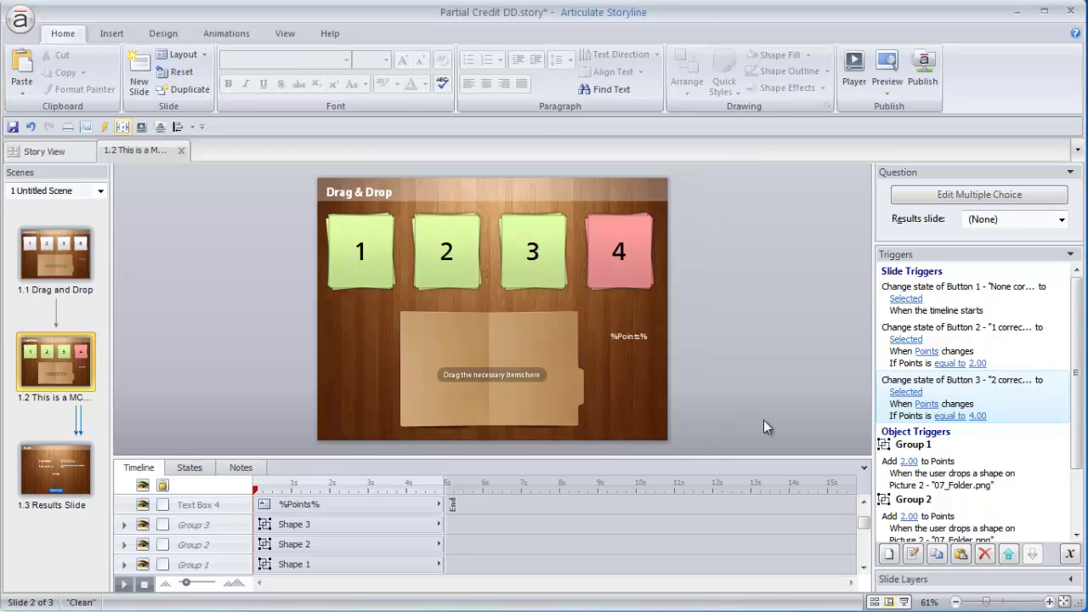
Duplicate the Button 3 trigger and assign the copy to Button 4 - "3 correct"
{"action": "left_click", "coordinate": [939, 556]}
{"action": "left_click", "coordinate": [961, 555]}
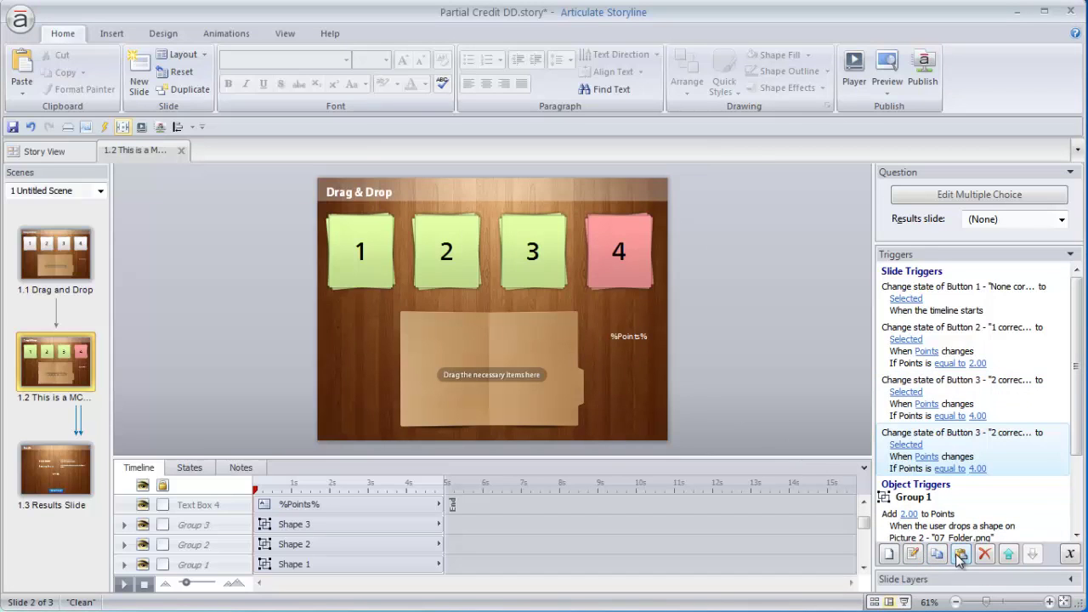
{"action": "double_click", "coordinate": [959, 453]}
{"action": "left_click", "coordinate": [499, 218]}
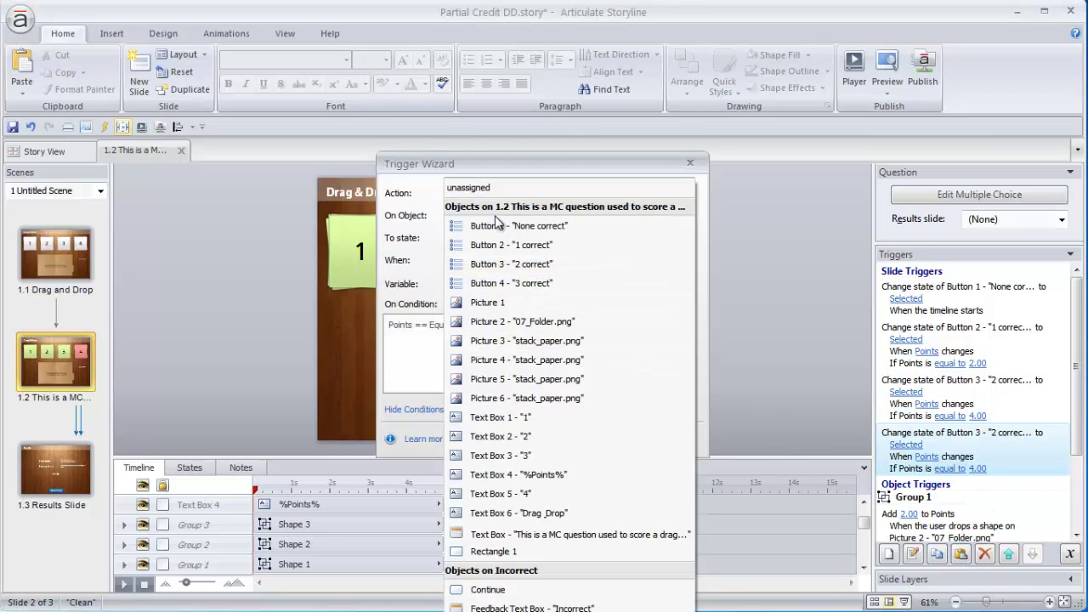
{"action": "left_click", "coordinate": [506, 283]}
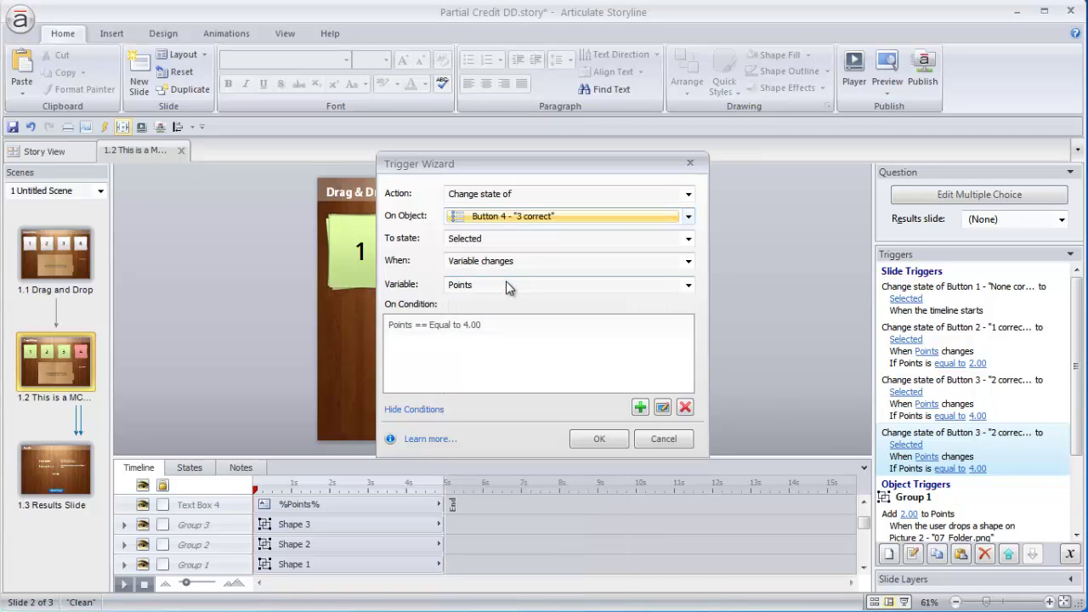
Set the Button 4 trigger's condition to Points equal to 6 and save the trigger
{"action": "double_click", "coordinate": [478, 328]}
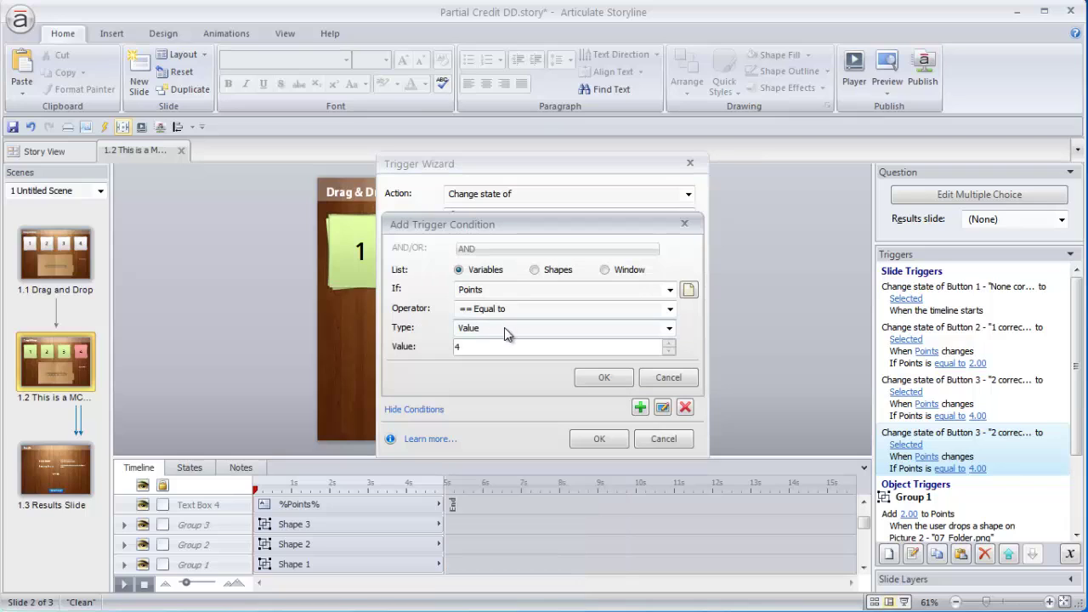
{"action": "left_click_drag", "start_coordinate": [489, 347], "coordinate": [451, 349]}
{"action": "type", "text": "6"}
{"action": "left_click", "coordinate": [599, 378]}
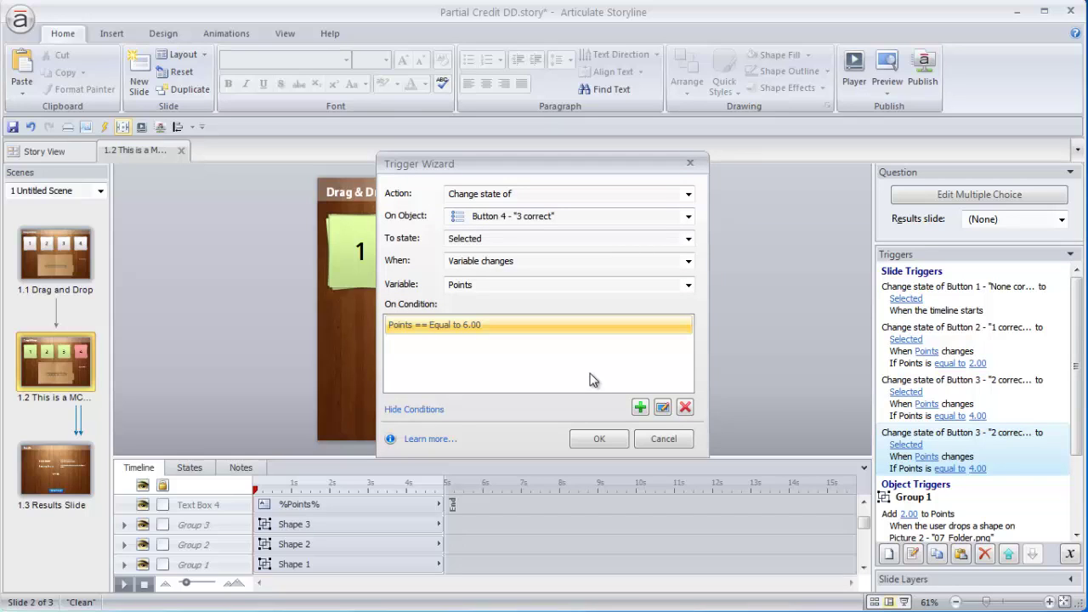
{"action": "left_click", "coordinate": [599, 439]}
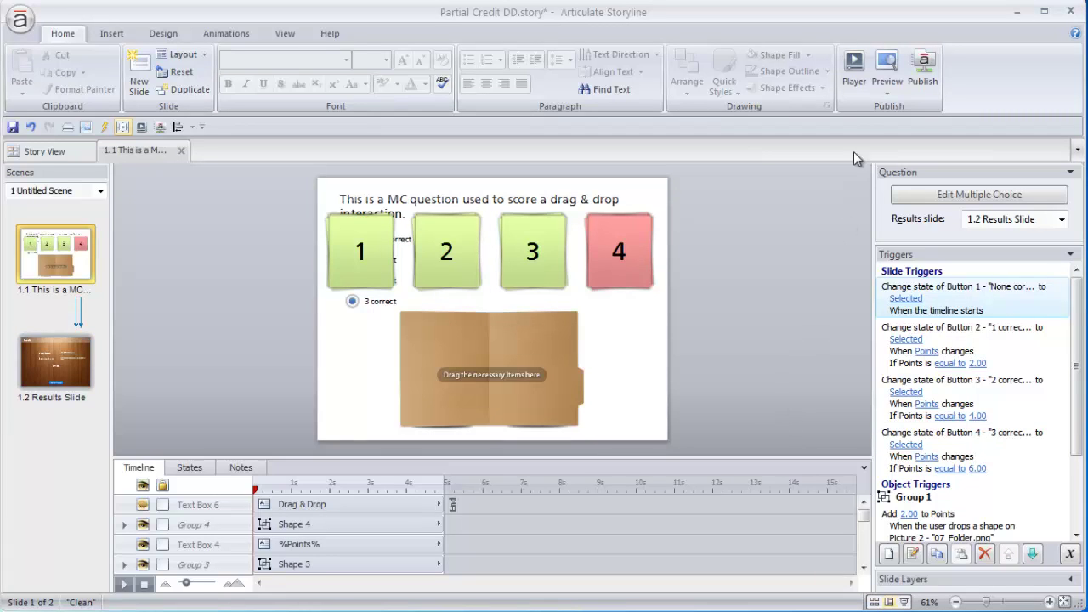
Preview slide 1.1, drop papers 1, 3 and 2 onto the folder, submit the answer and dismiss the feedback
{"action": "left_click", "coordinate": [887, 89]}
{"action": "left_click", "coordinate": [900, 110]}
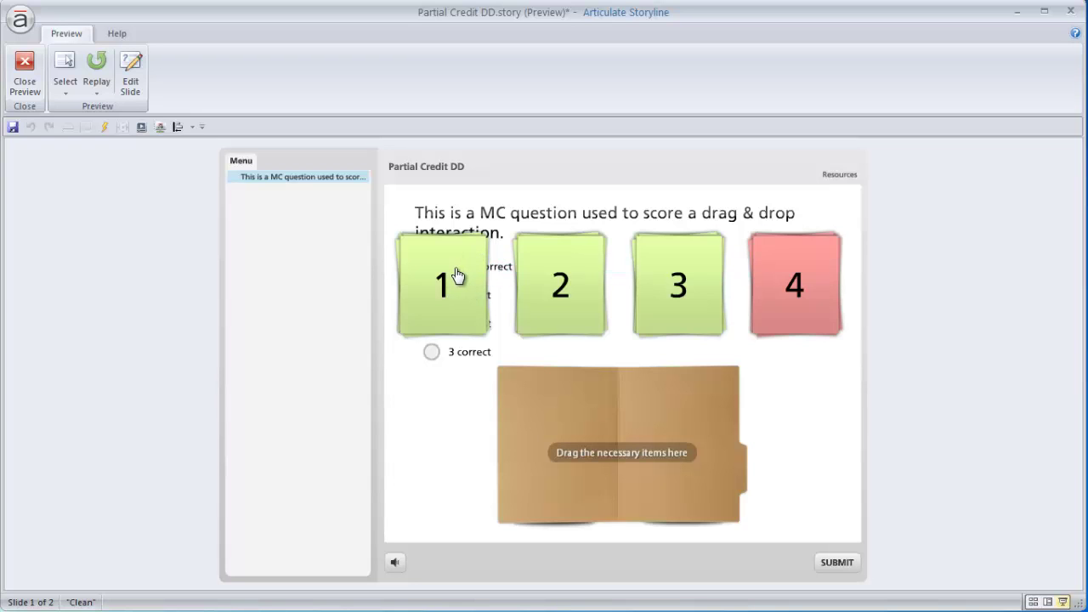
{"action": "left_click_drag", "start_coordinate": [456, 277], "coordinate": [544, 369]}
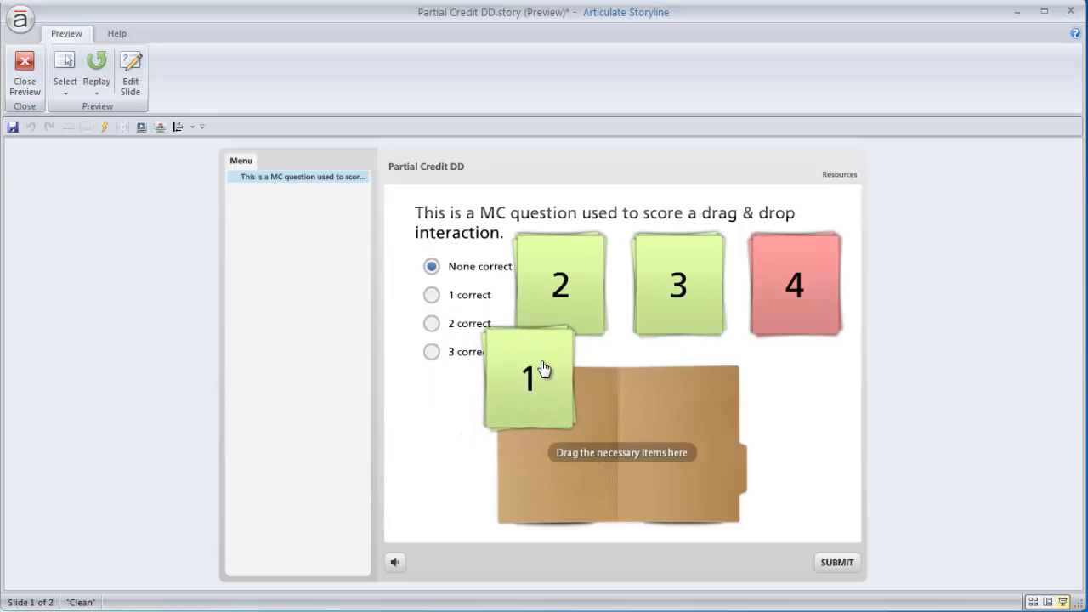
{"action": "left_click_drag", "start_coordinate": [544, 369], "coordinate": [624, 438]}
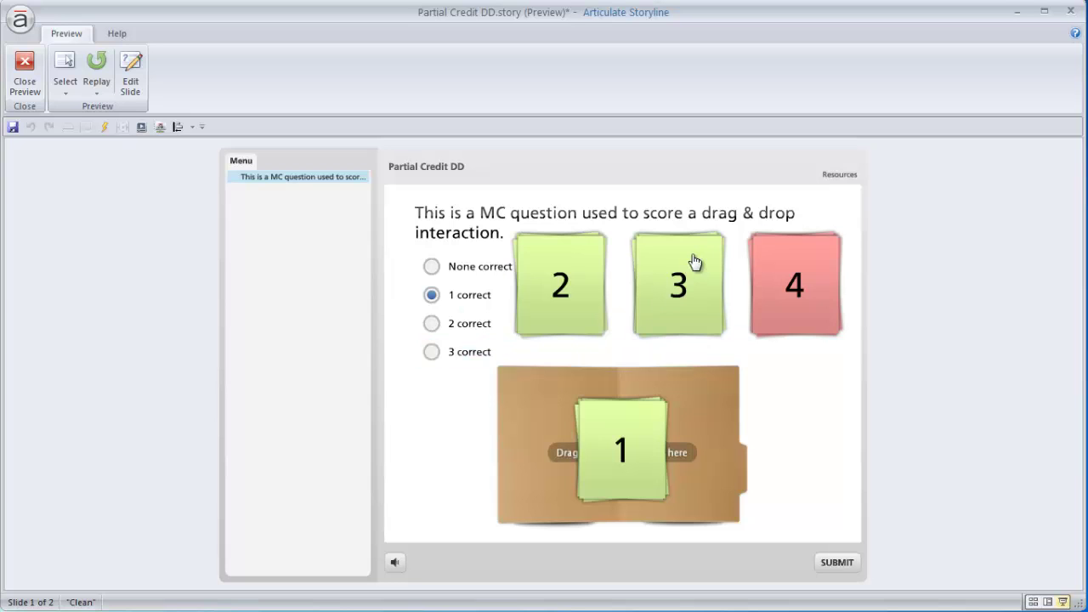
{"action": "left_click_drag", "start_coordinate": [693, 263], "coordinate": [643, 409]}
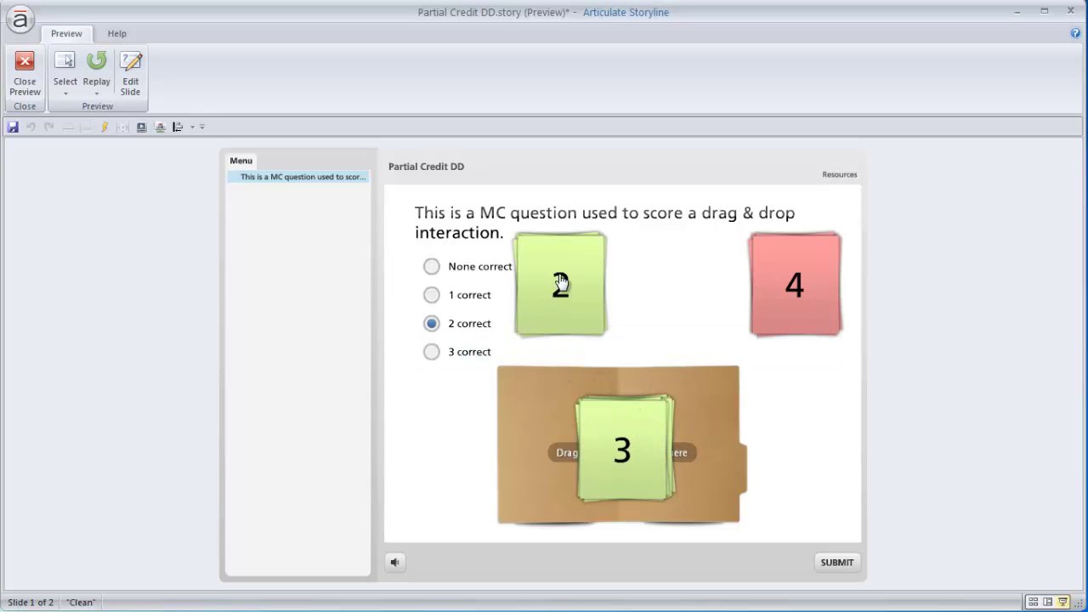
{"action": "left_click_drag", "start_coordinate": [562, 283], "coordinate": [569, 434]}
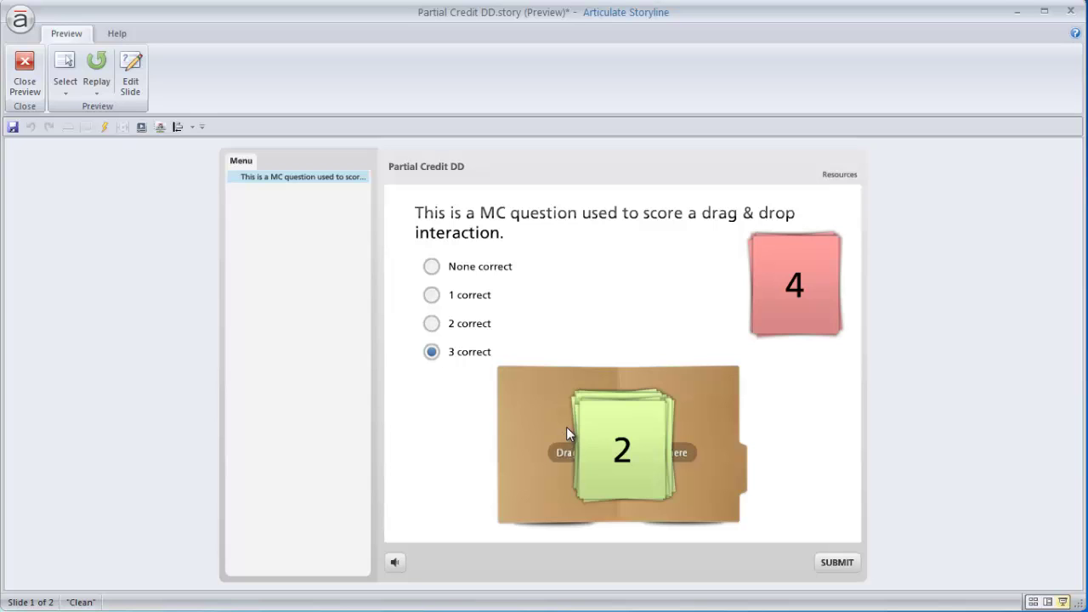
{"action": "left_click", "coordinate": [836, 564]}
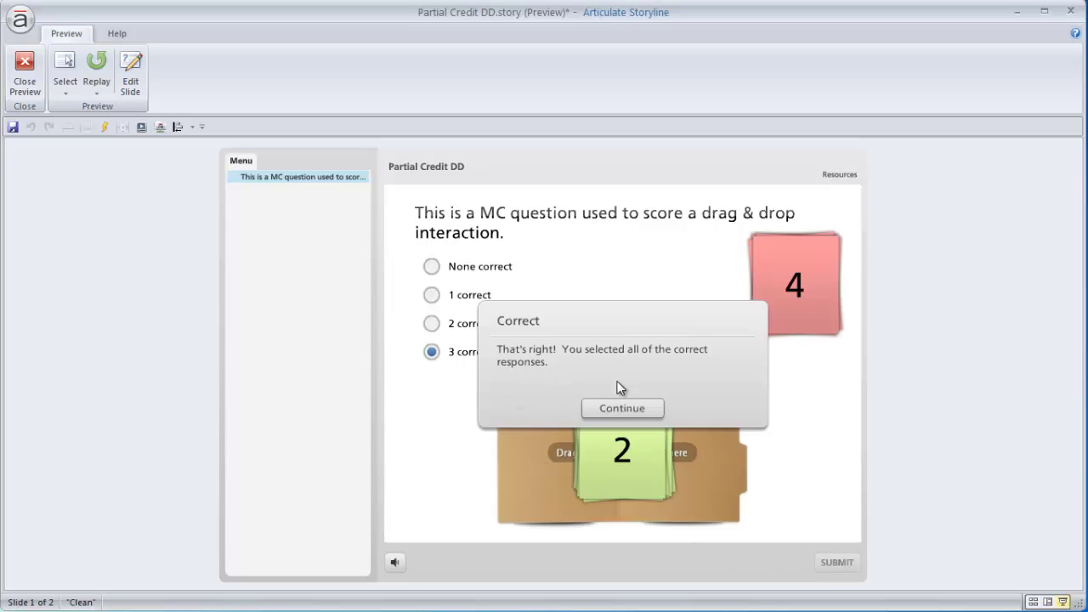
{"action": "left_click", "coordinate": [622, 412]}
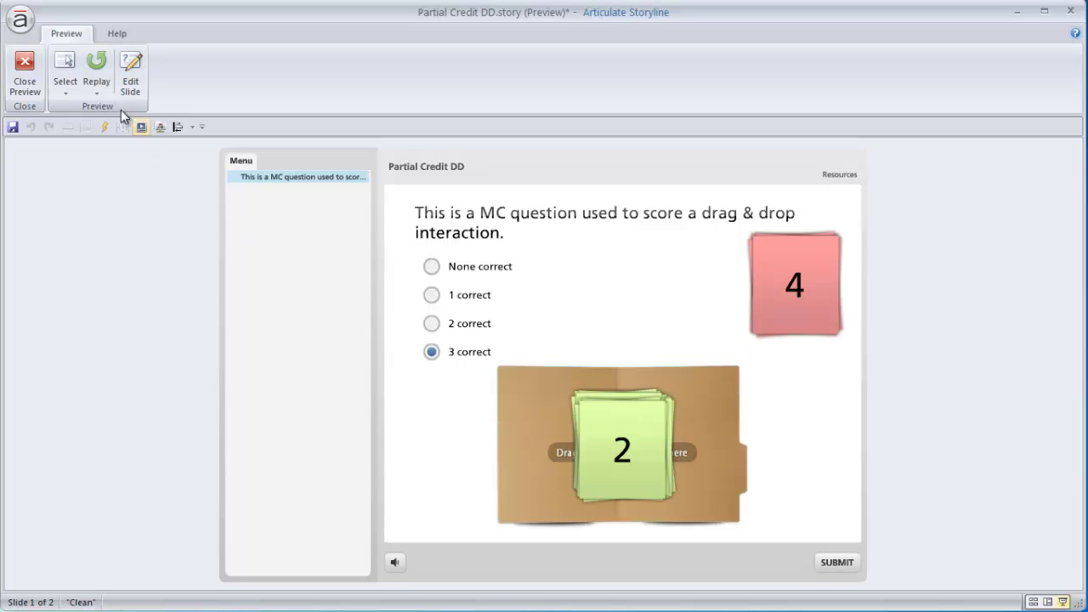
Replay the slide, drop only papers 1 and 3 onto the folder, and submit the answer
{"action": "left_click", "coordinate": [97, 88]}
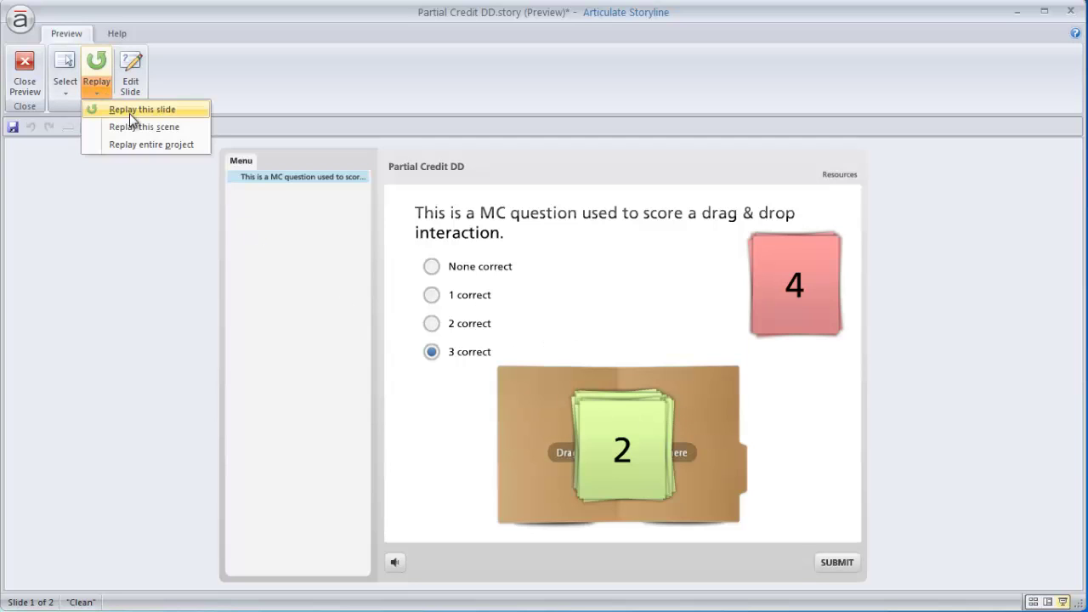
{"action": "left_click", "coordinate": [132, 114]}
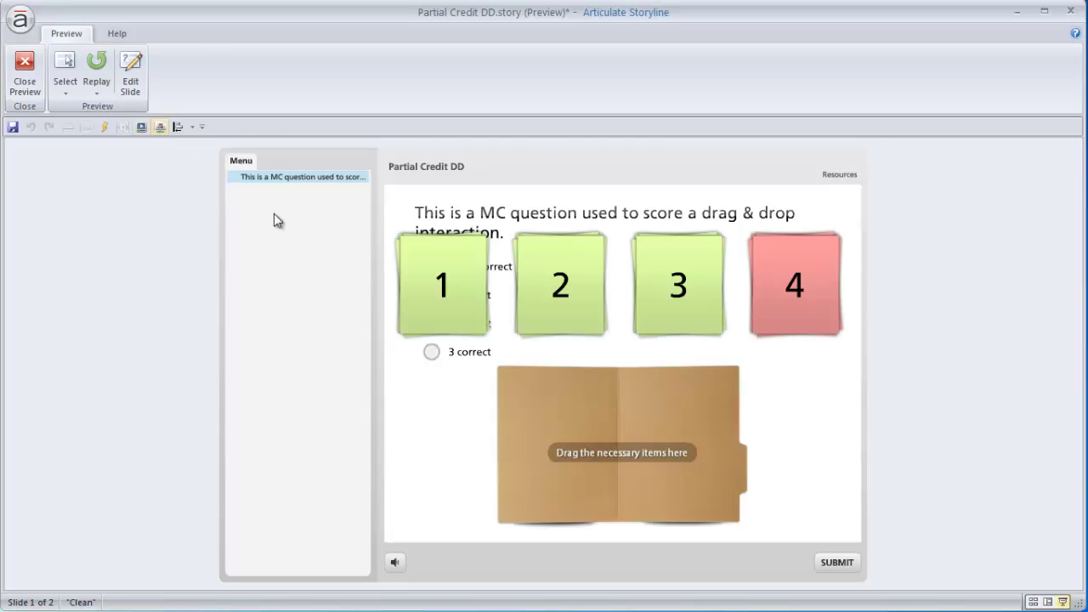
{"action": "left_click_drag", "start_coordinate": [481, 332], "coordinate": [590, 405]}
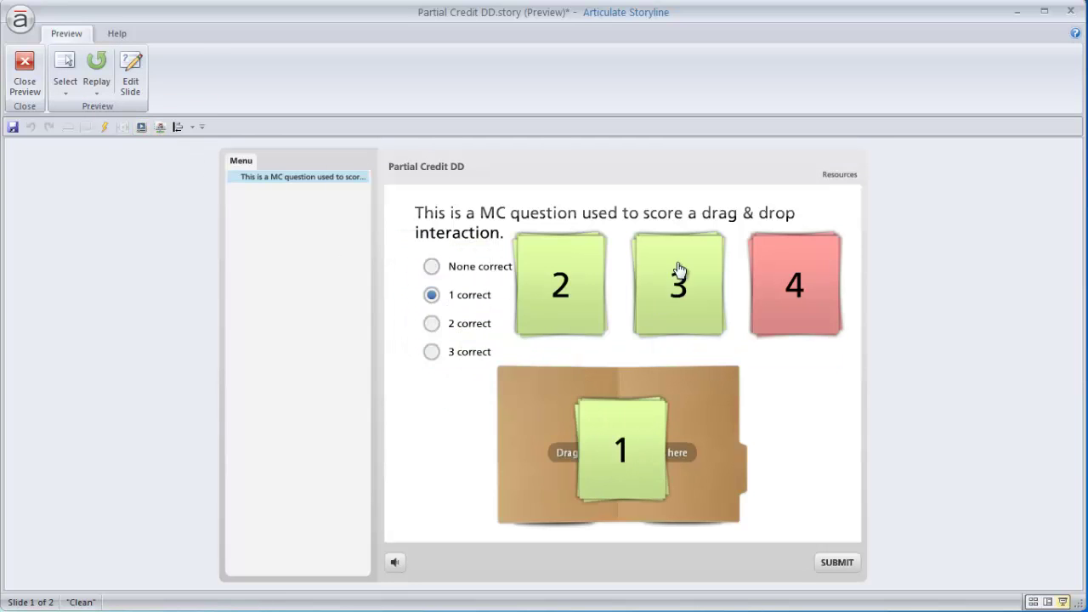
{"action": "left_click_drag", "start_coordinate": [679, 270], "coordinate": [620, 432]}
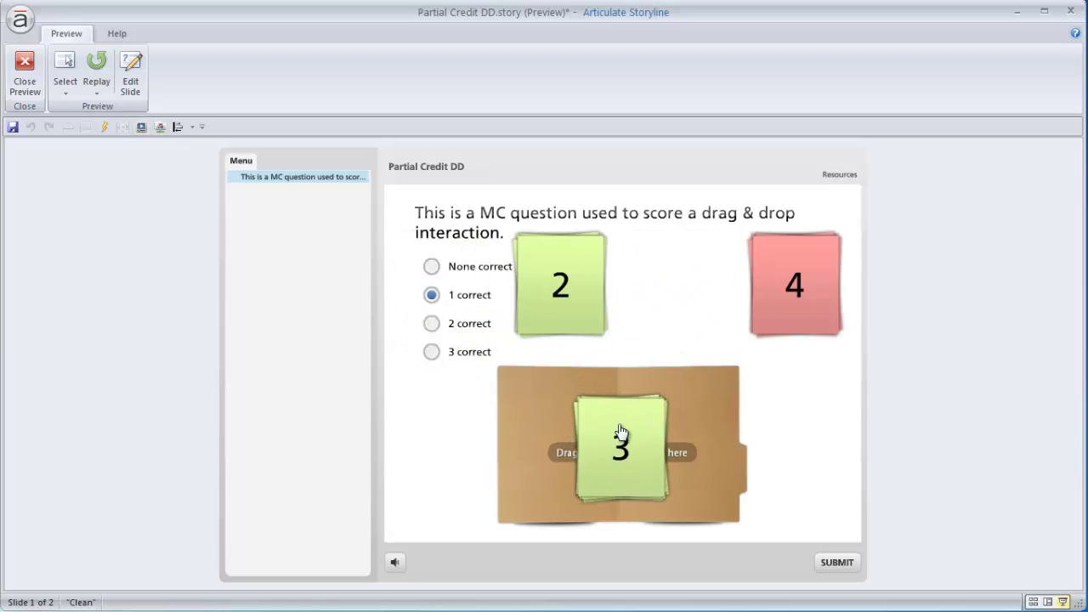
{"action": "left_click", "coordinate": [833, 566]}
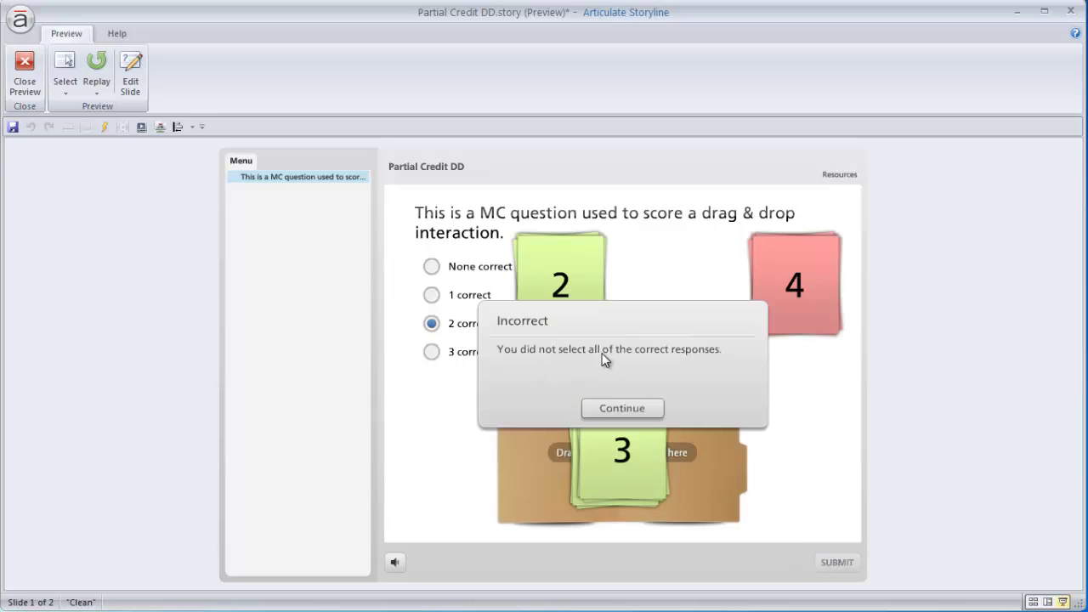
Replay the whole scene, submit with only papers 1 and 2 dropped onto the folder, and check the results slide before closing the preview
{"action": "left_click", "coordinate": [627, 410]}
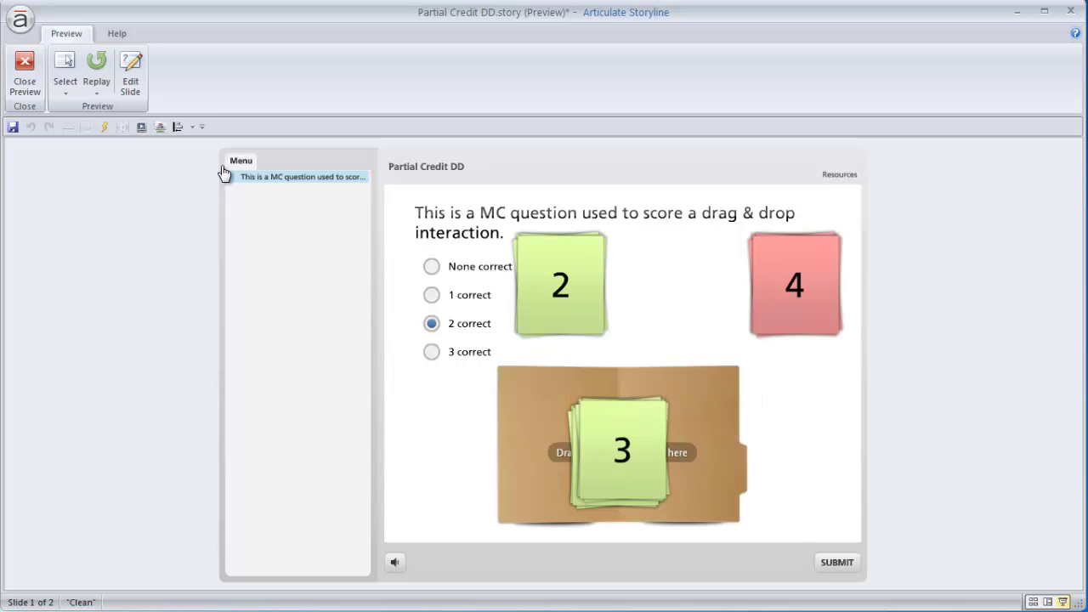
{"action": "left_click", "coordinate": [97, 94]}
{"action": "left_click", "coordinate": [116, 127]}
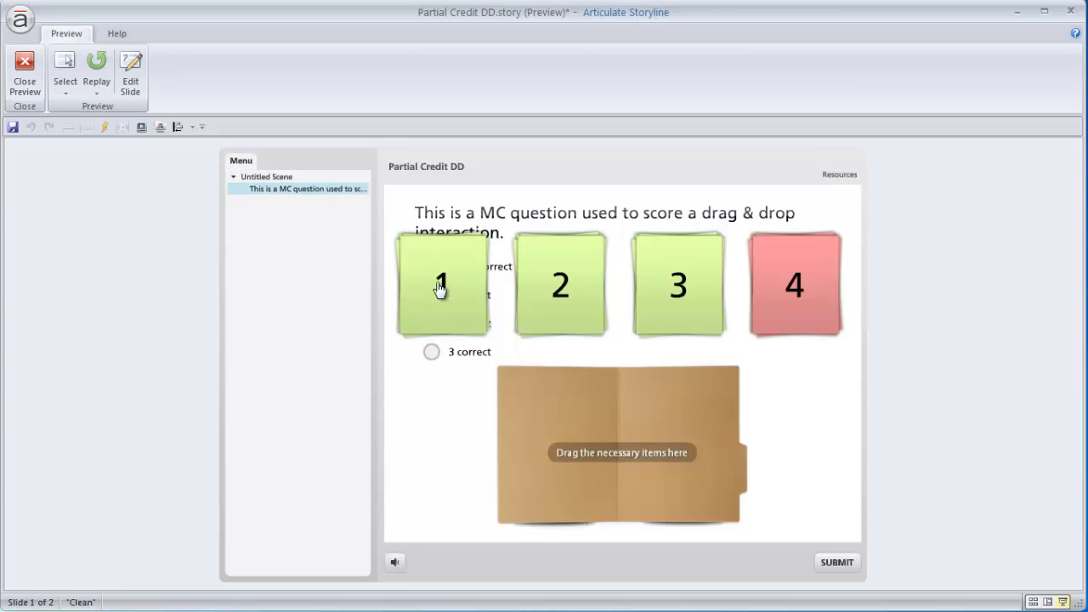
{"action": "left_click_drag", "start_coordinate": [440, 287], "coordinate": [592, 453]}
{"action": "left_click_drag", "start_coordinate": [576, 274], "coordinate": [609, 409]}
{"action": "left_click", "coordinate": [837, 562]}
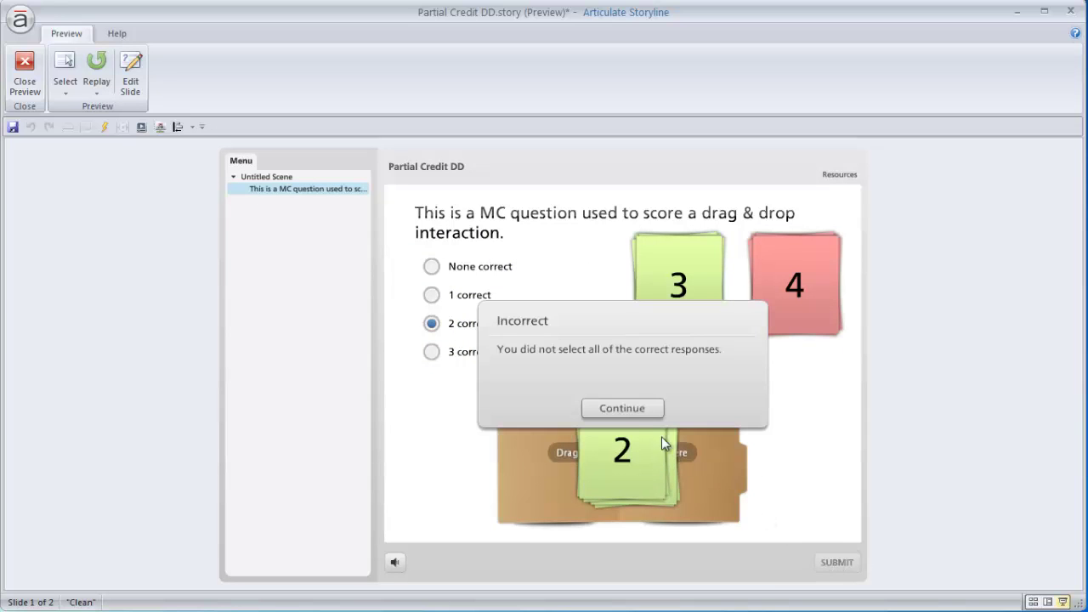
{"action": "left_click", "coordinate": [629, 411]}
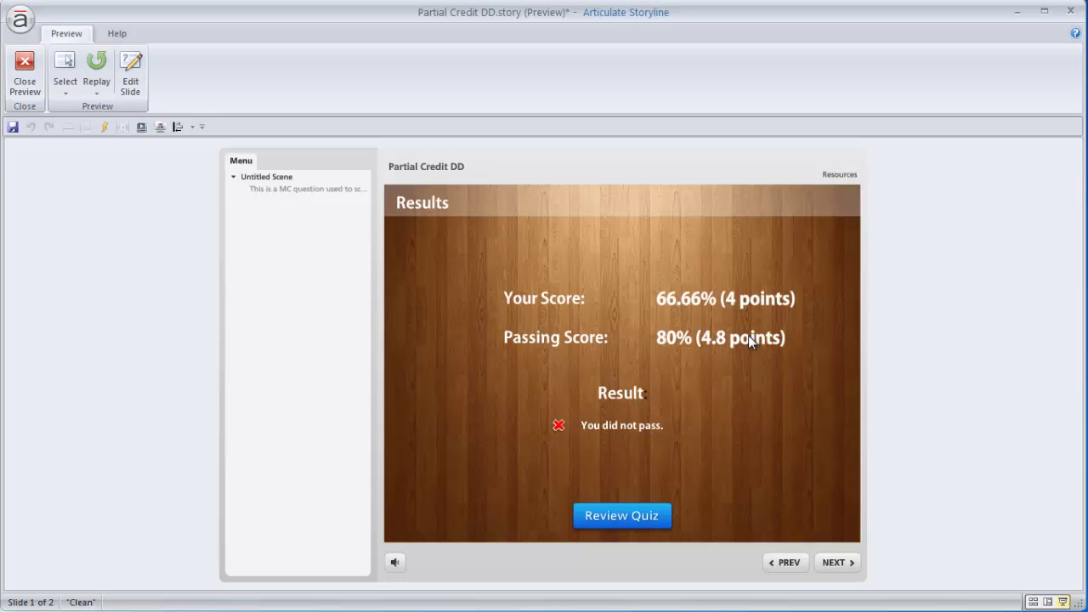
{"action": "key", "text": "Escape"}
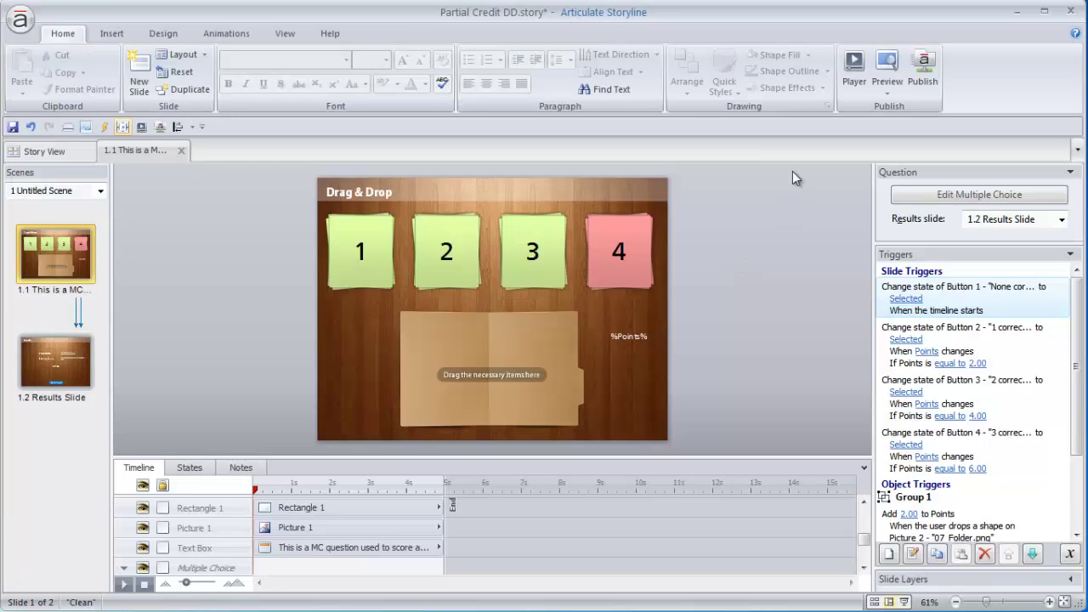
Preview the whole scene, drop only papers 2 and 3 onto the folder, and submit the answer to reach the results slide
{"action": "left_click", "coordinate": [889, 89]}
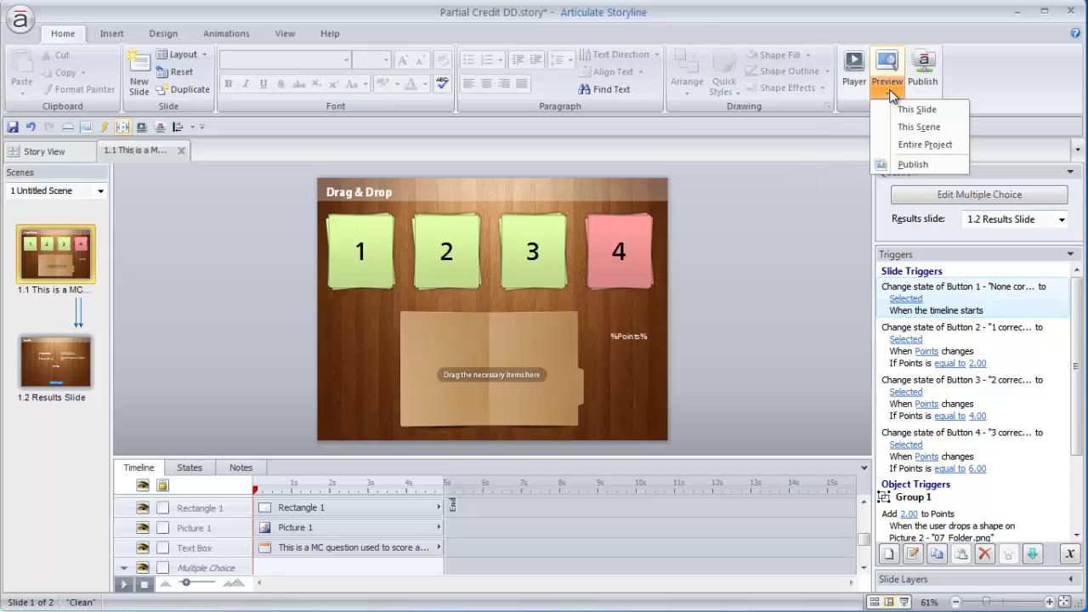
{"action": "left_click", "coordinate": [907, 128]}
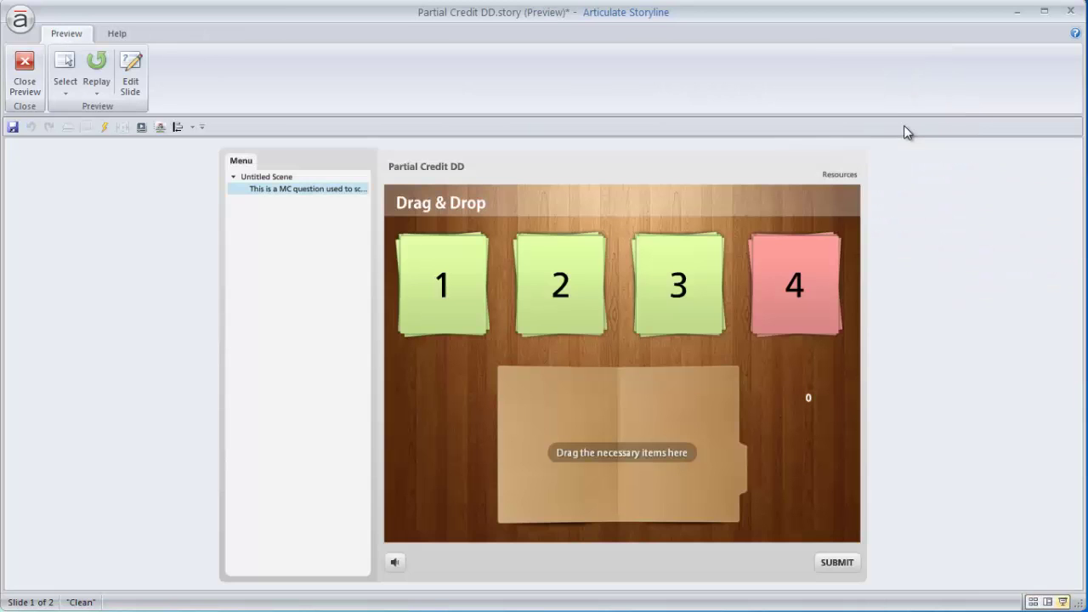
{"action": "left_click_drag", "start_coordinate": [568, 278], "coordinate": [625, 459]}
{"action": "left_click_drag", "start_coordinate": [678, 270], "coordinate": [588, 408]}
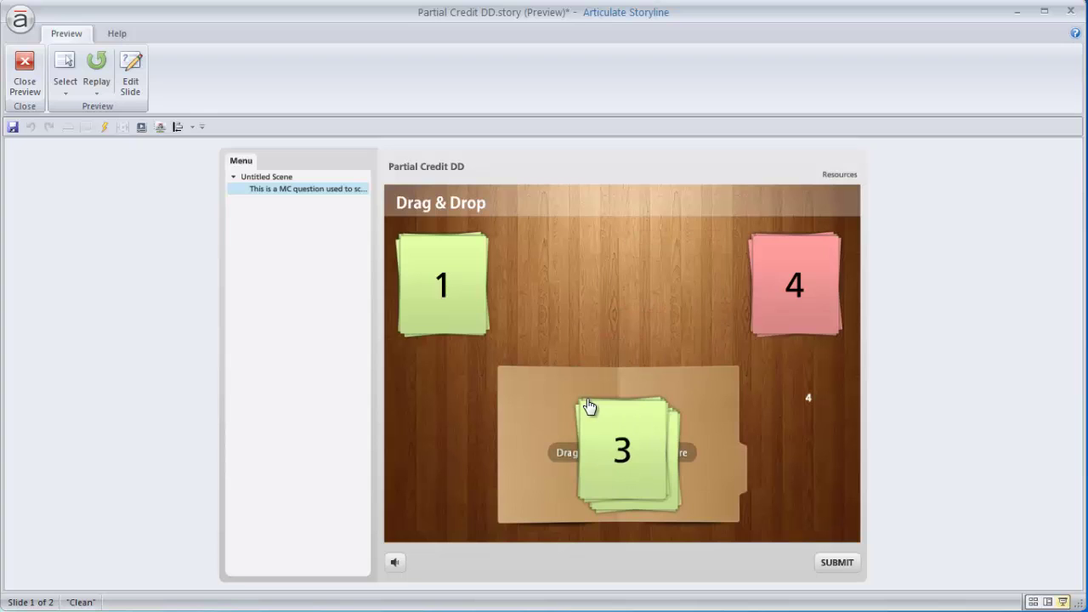
{"action": "left_click", "coordinate": [836, 562]}
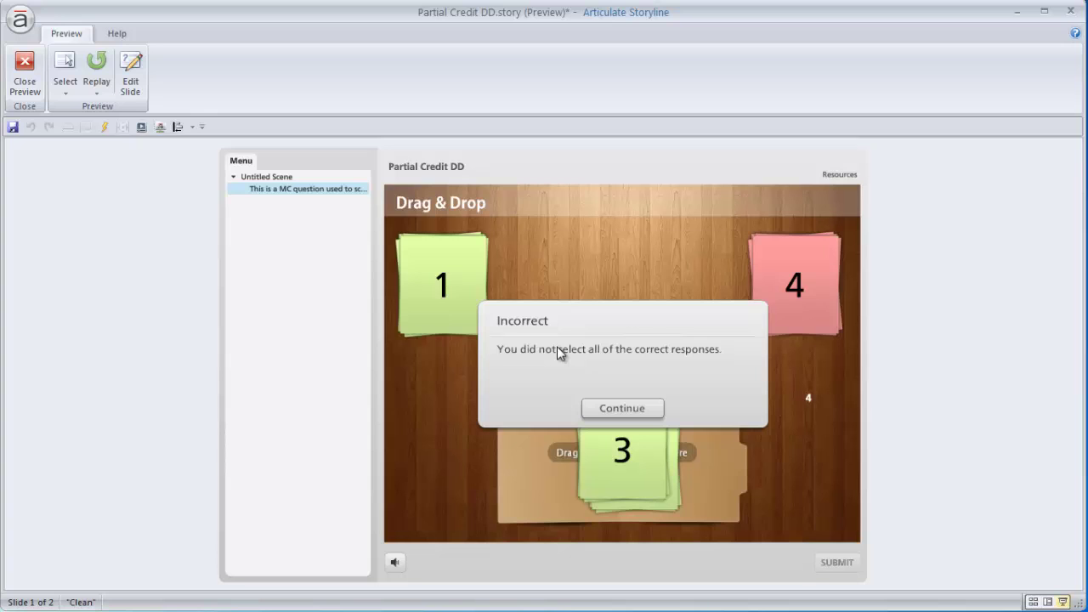
{"action": "left_click", "coordinate": [621, 410]}
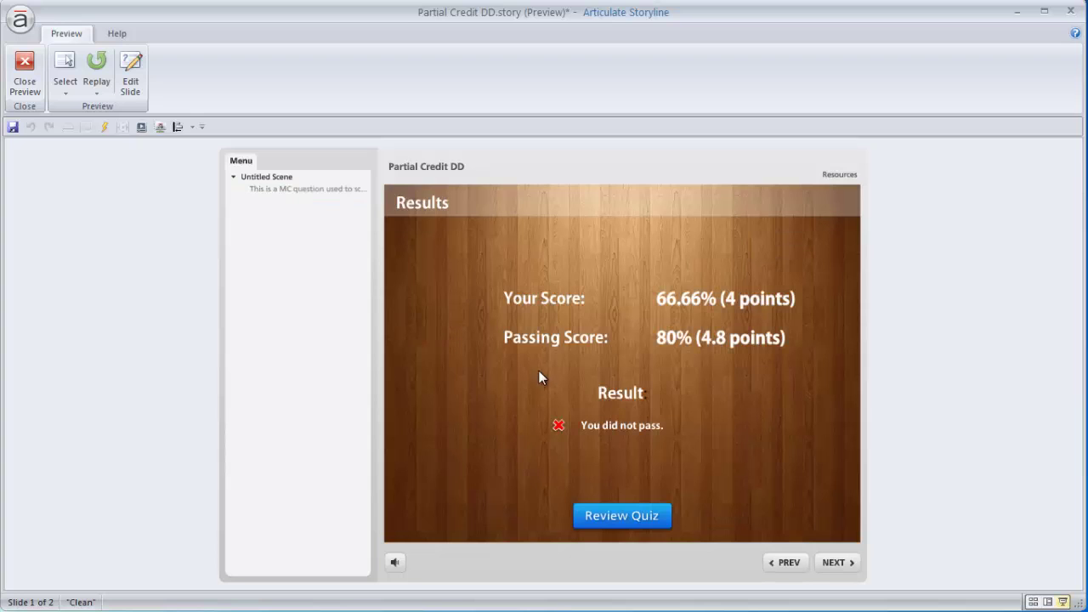